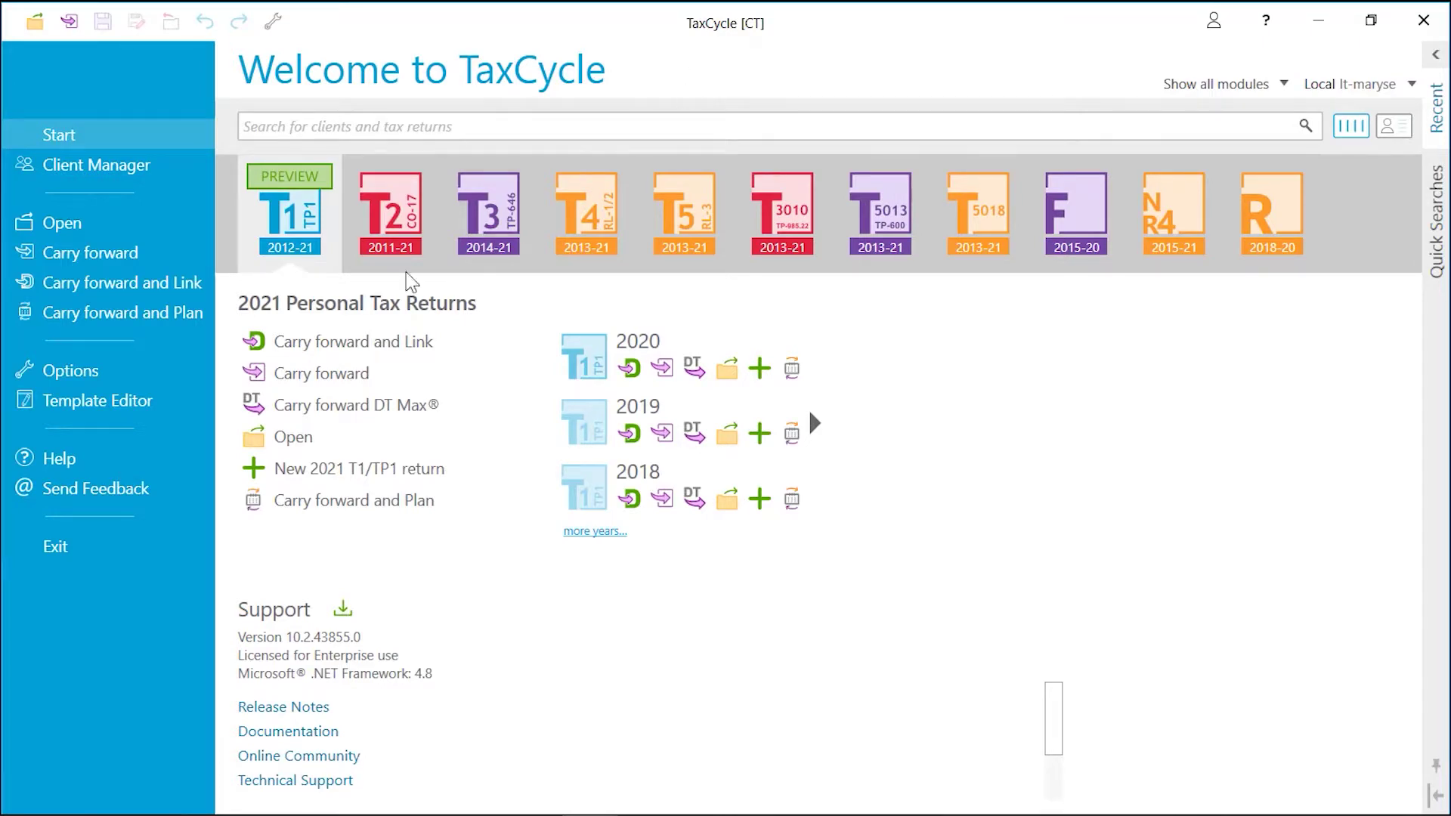
click(159, 375)
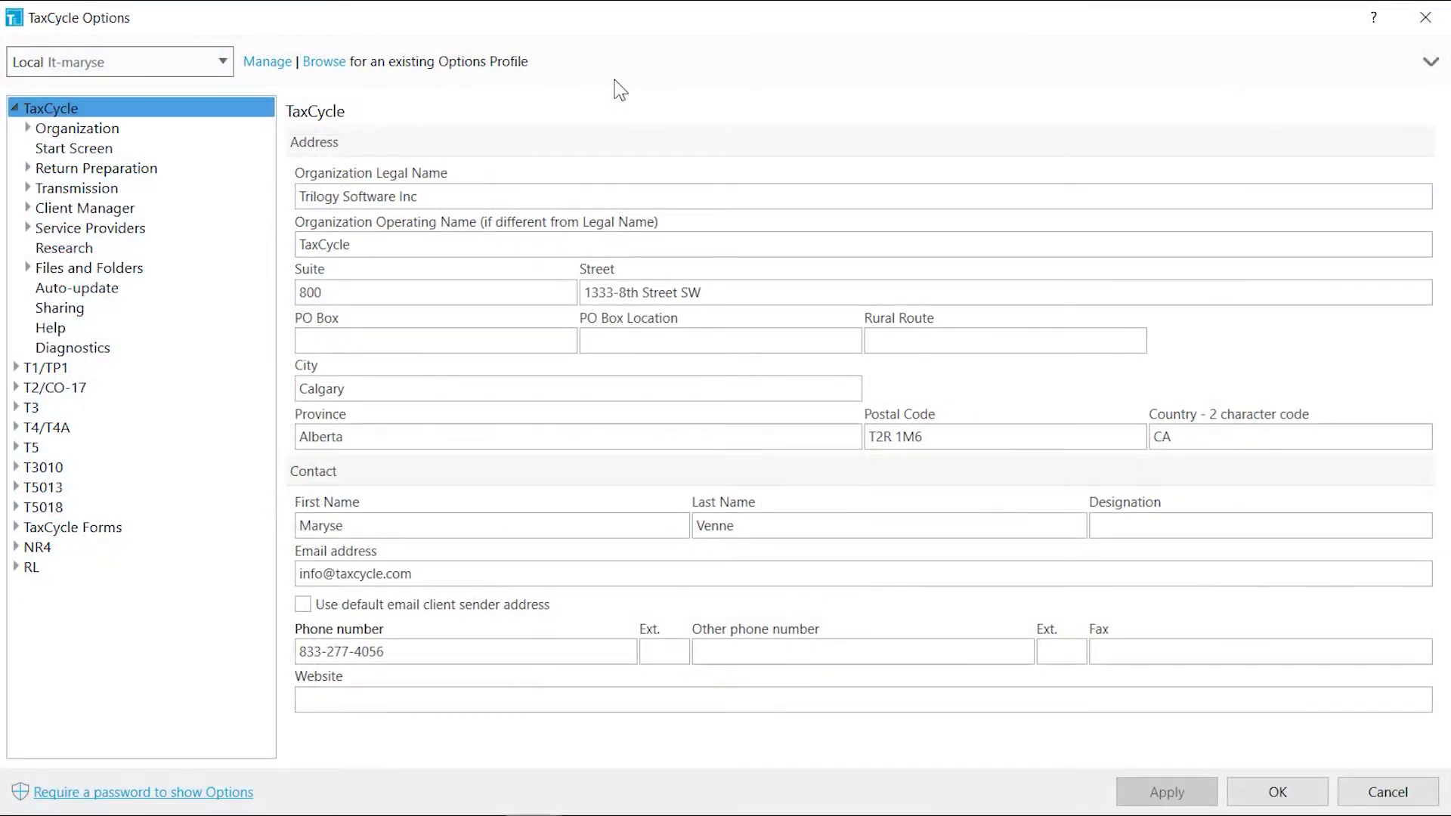
click(16, 367)
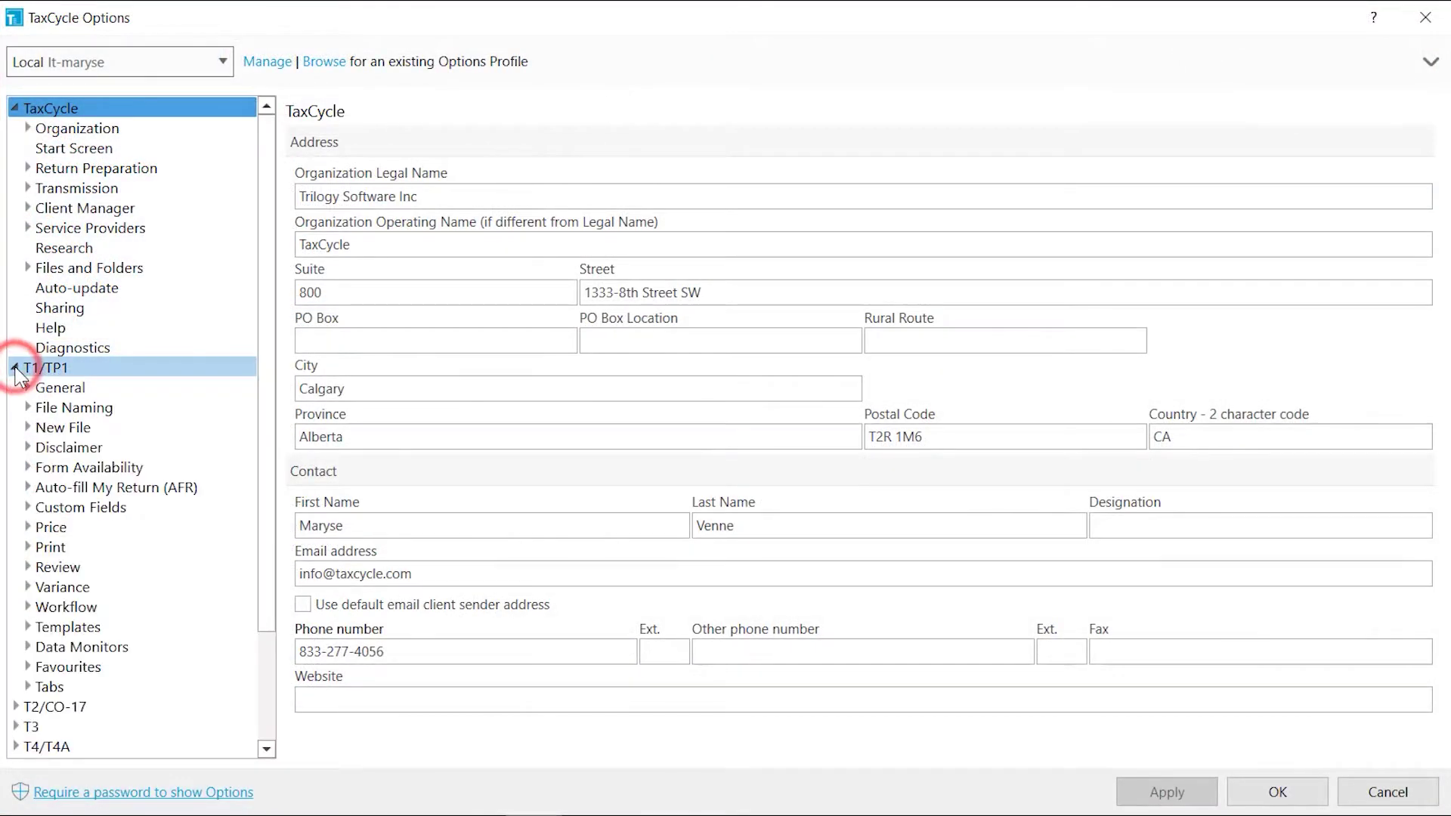
click(45, 413)
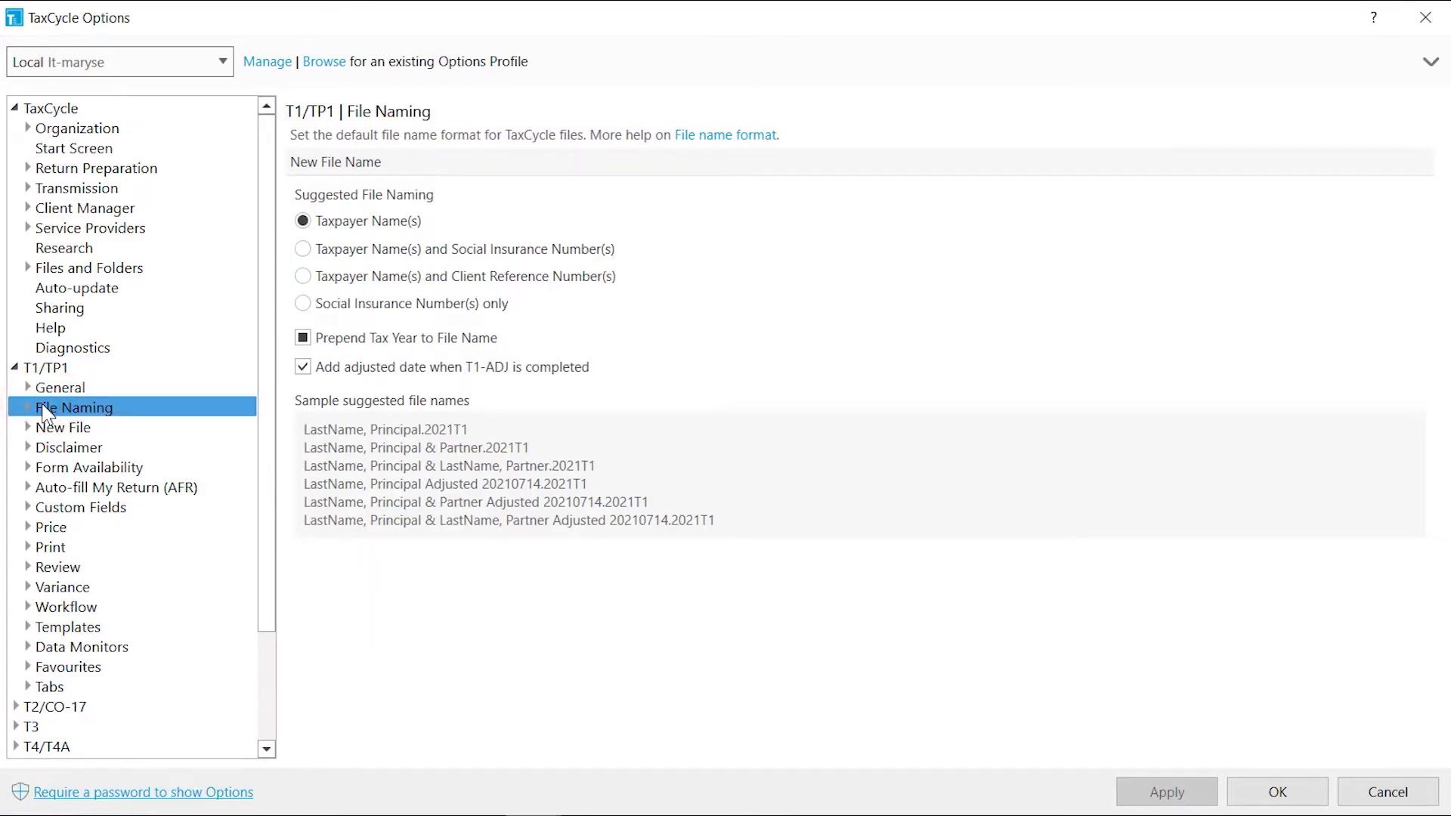
click(28, 408)
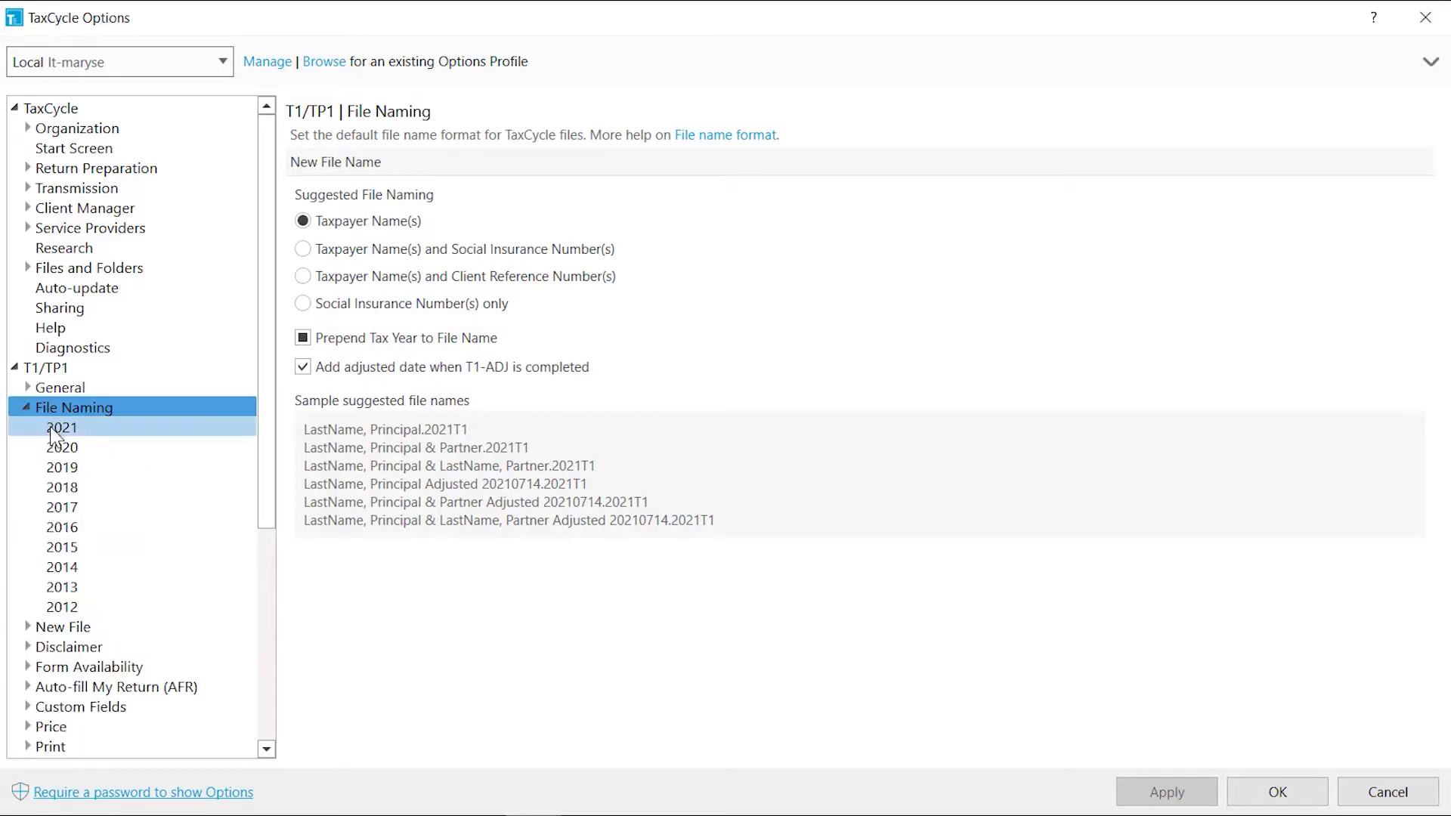
click(54, 433)
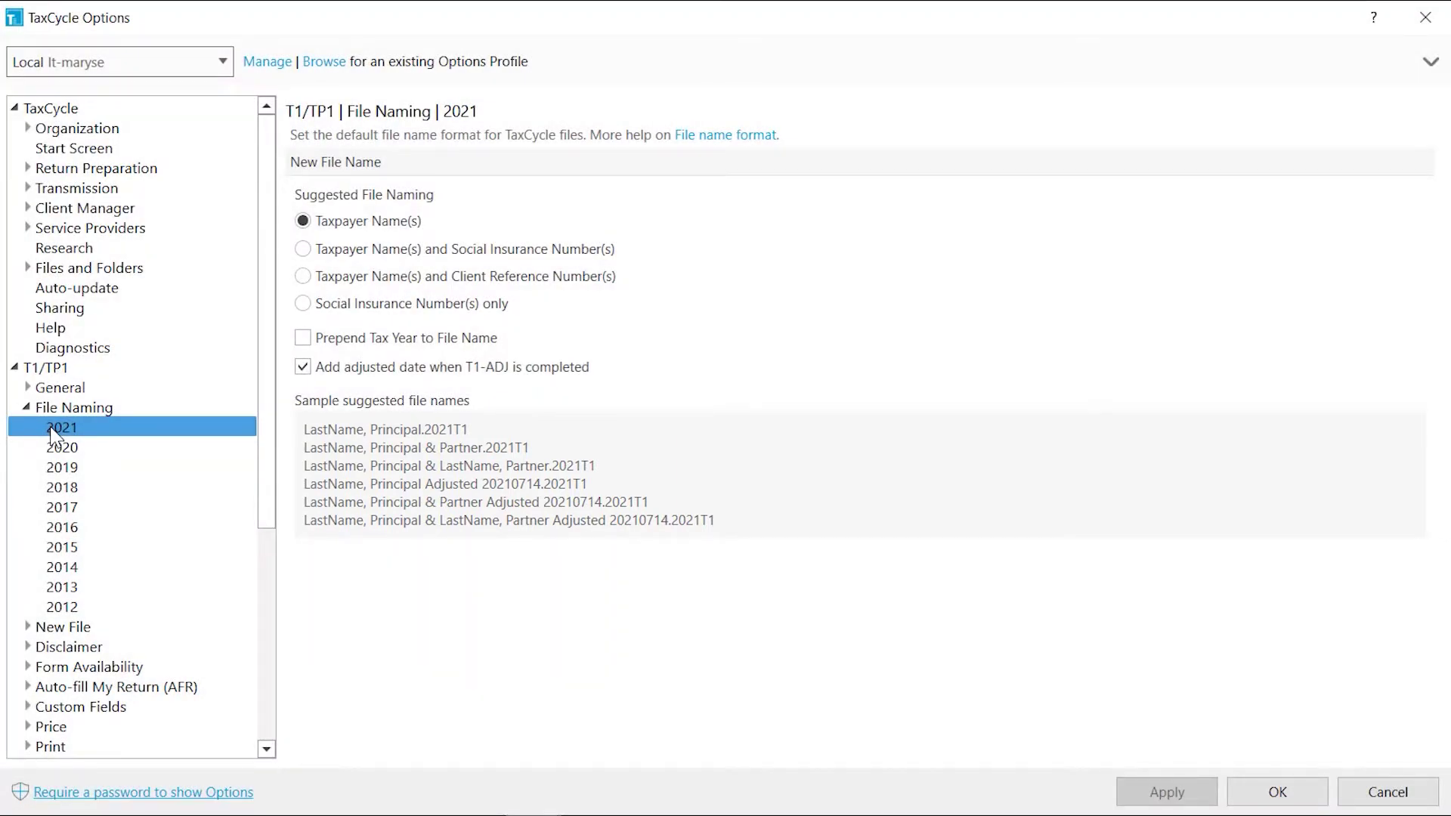
click(63, 408)
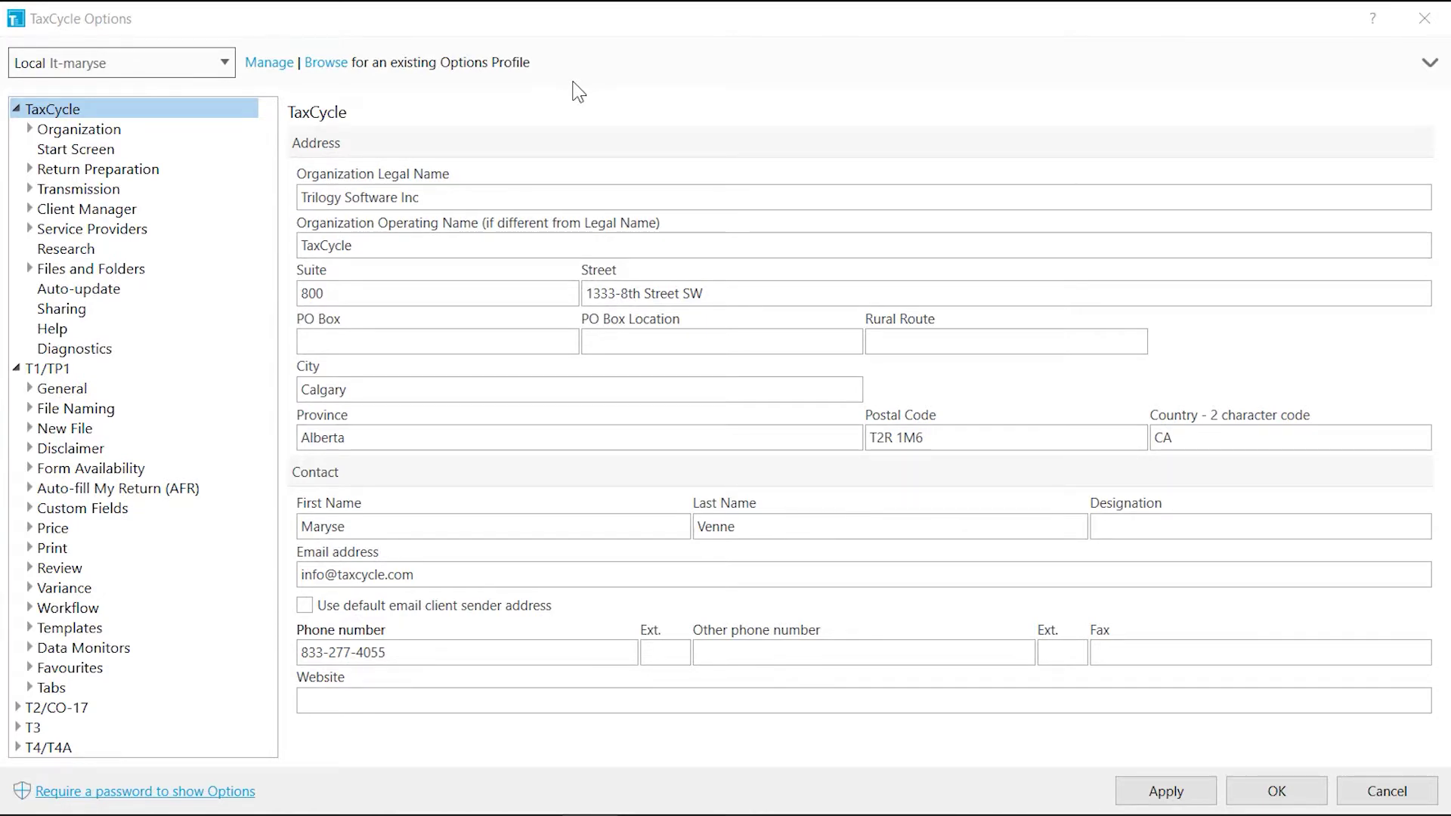
Step: On the Client Folders page, set the folder template to c:\Tax Returns\{ReturnType}\{ReturnYear}\{Name}\
click(27, 269)
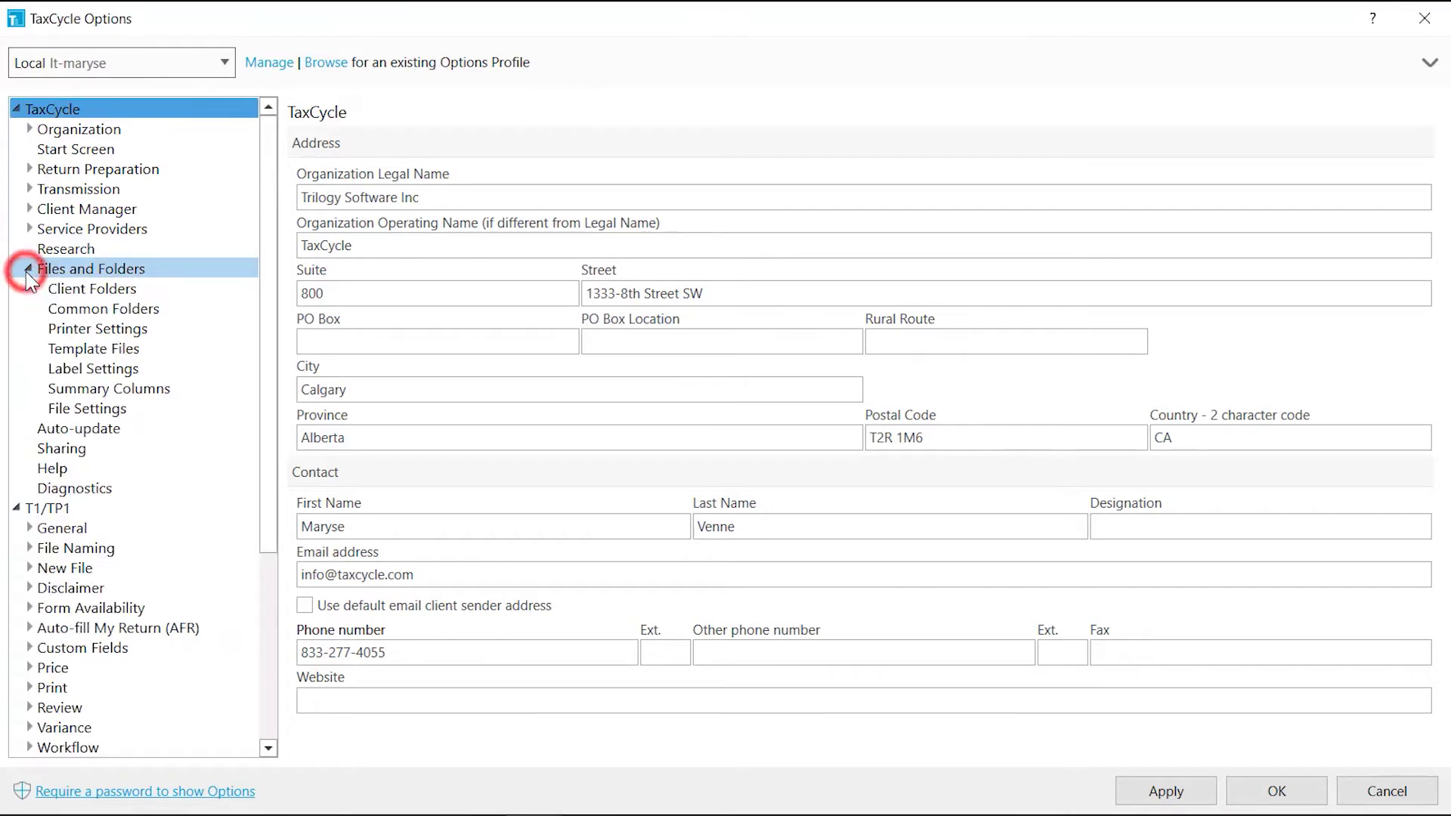
click(30, 290)
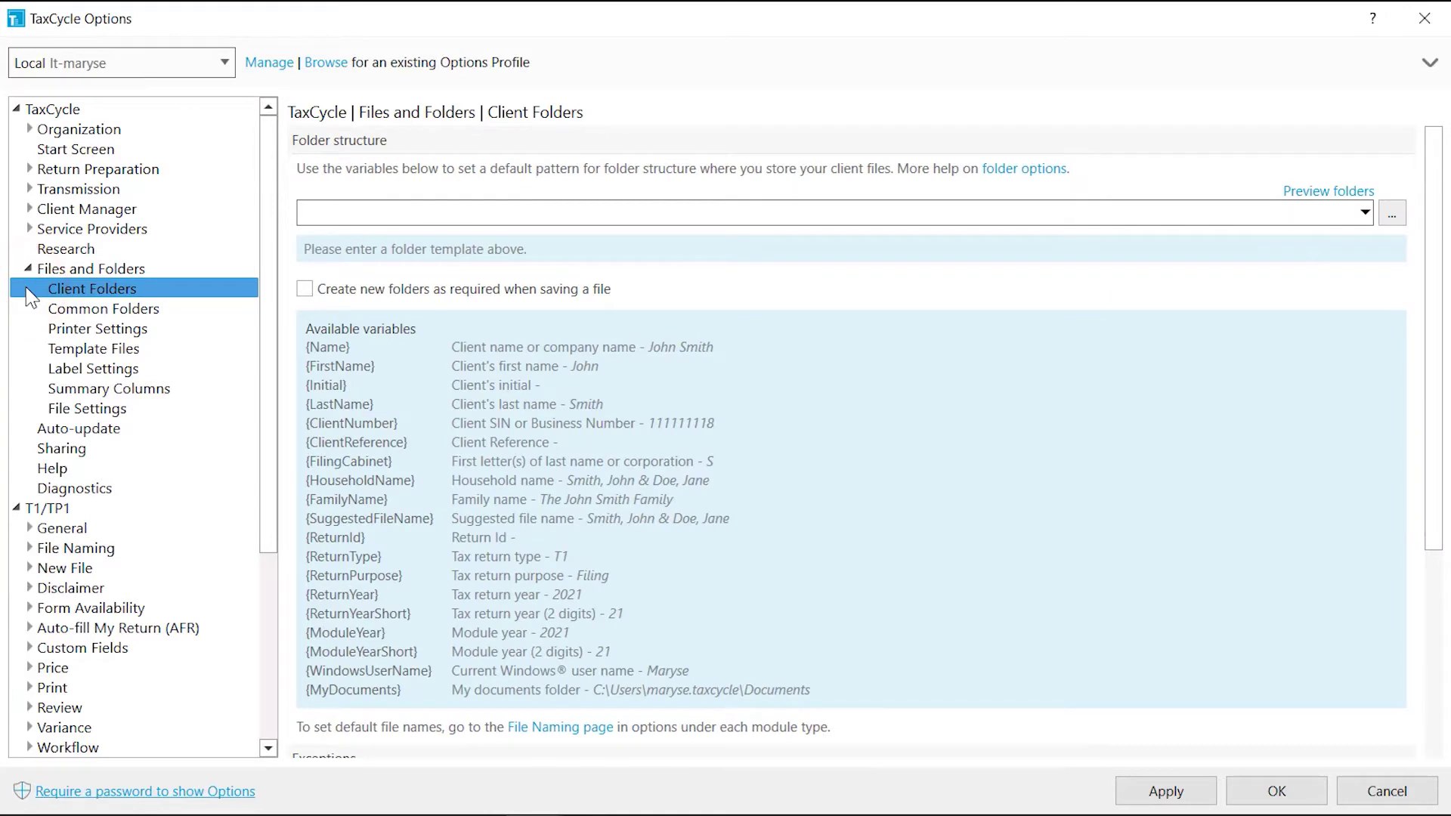
click(323, 214)
text(c:\Tax Returns\)
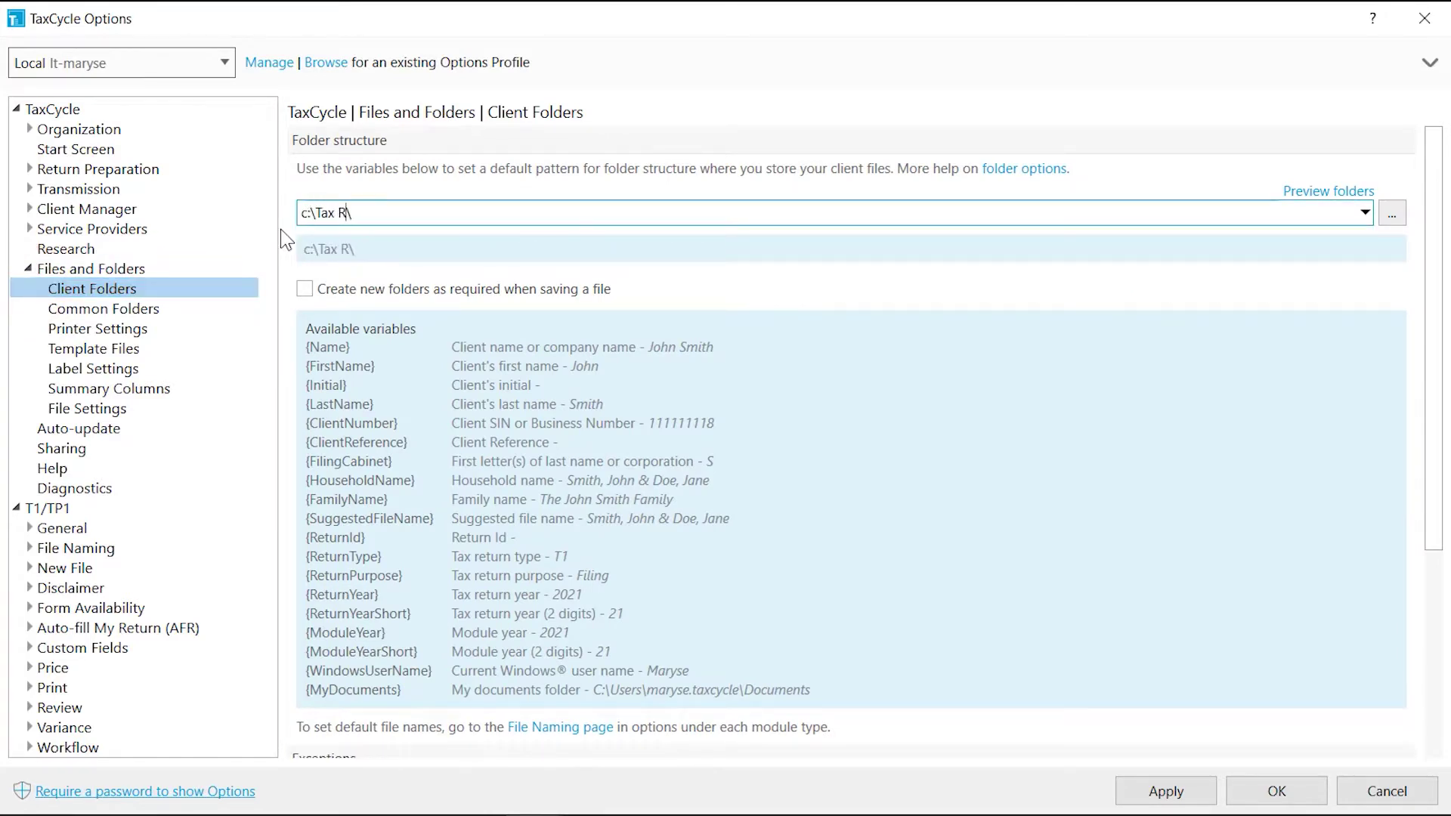
click(1365, 213)
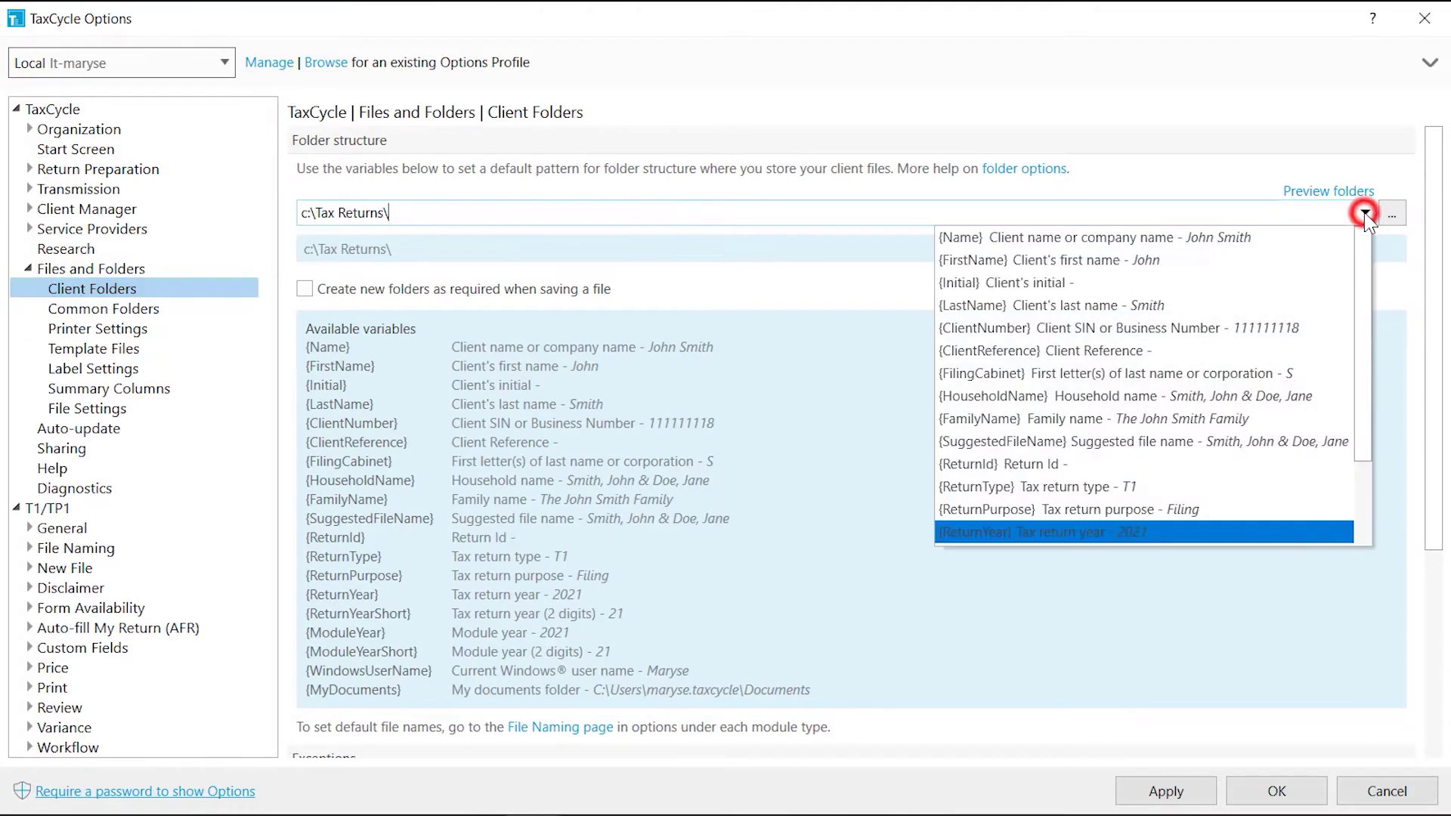
click(1091, 489)
click(1090, 532)
click(1077, 236)
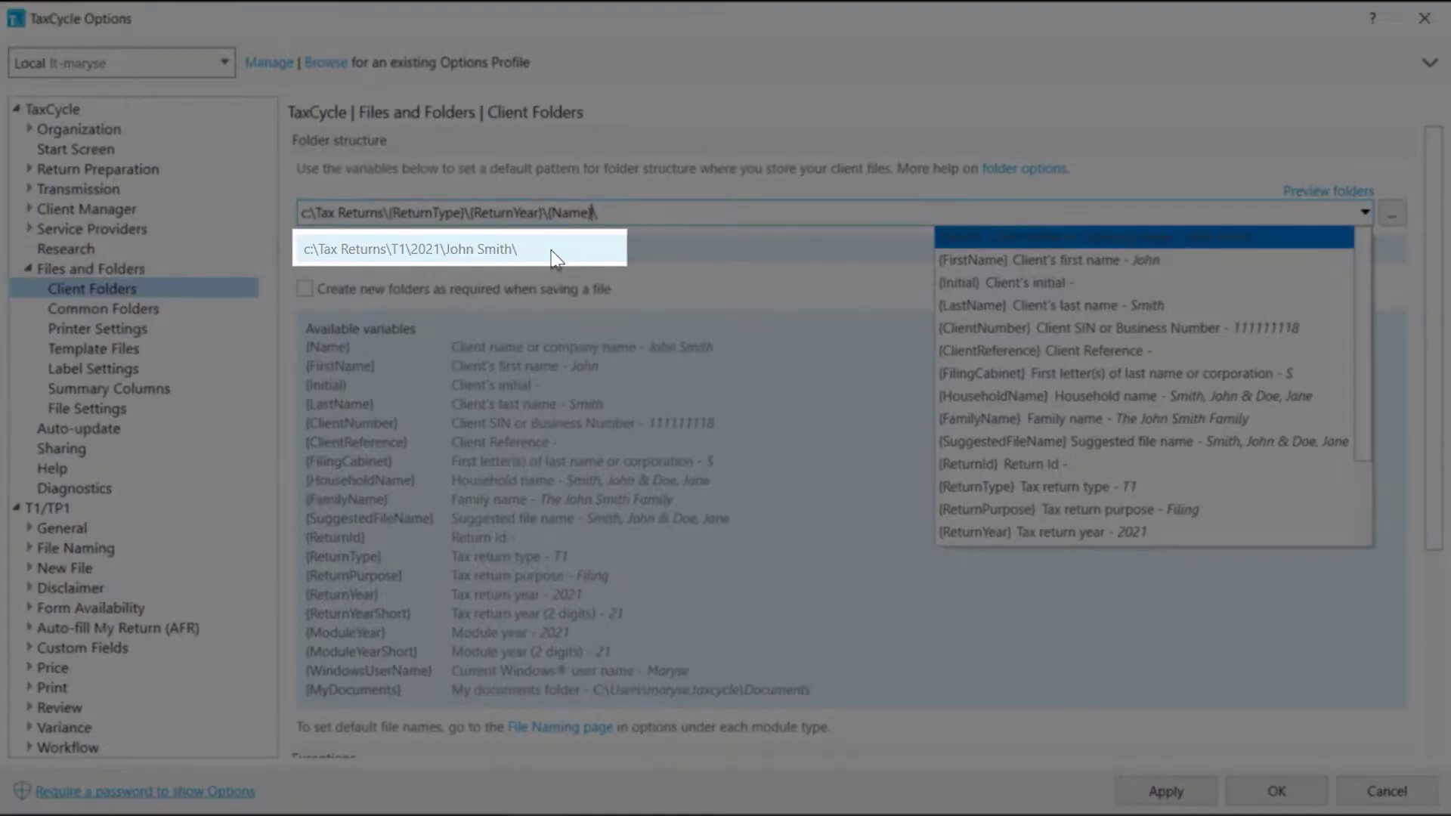
click(552, 257)
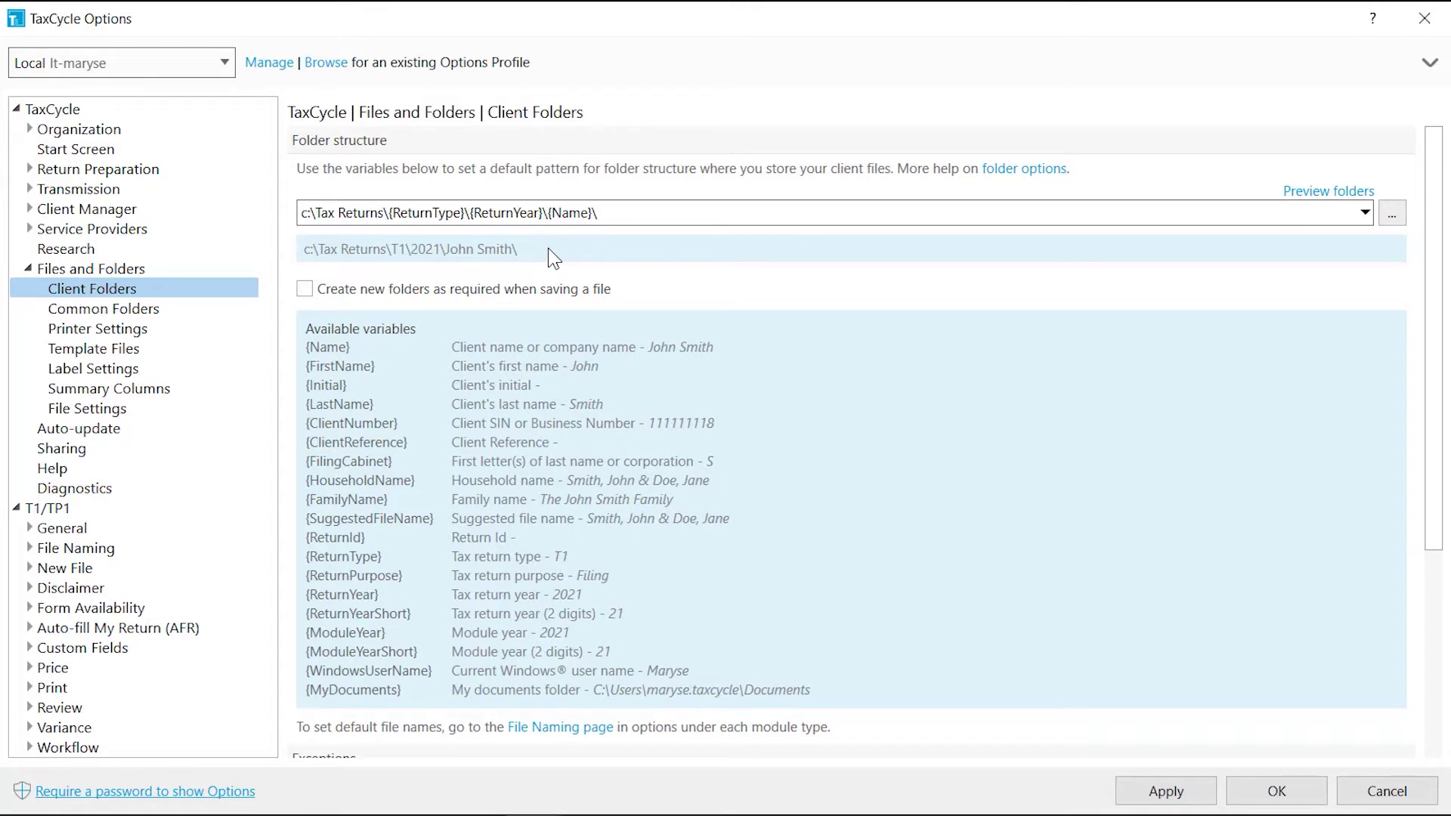
Step: Replace the folder template with \\server\Tax Returns\{ReturnType}\{ReturnYear}\{Name}\
drag(625, 213, 297, 214)
text(\\server\Tax Returns\)
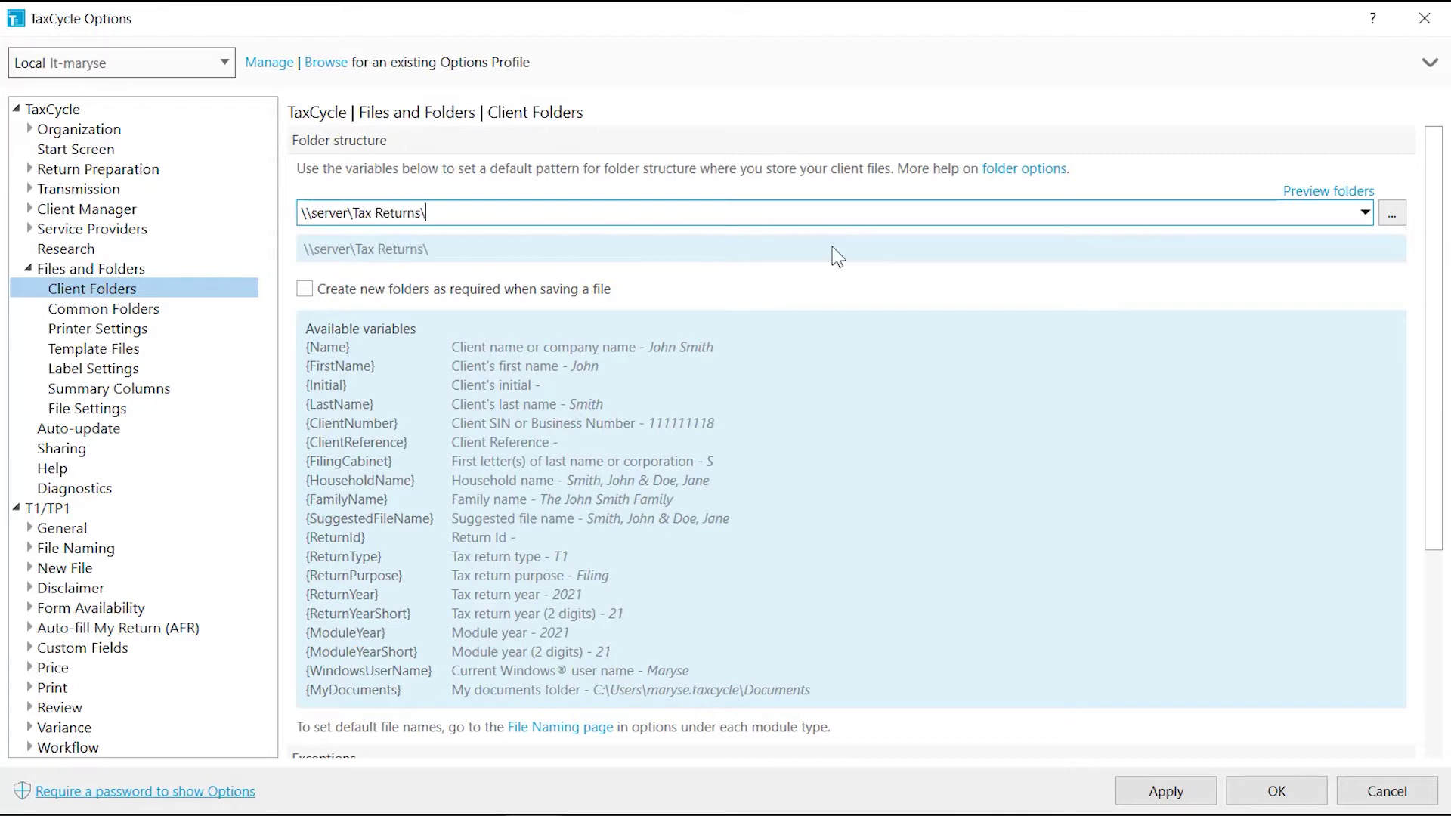
click(1364, 212)
click(1110, 490)
click(1073, 529)
click(1050, 238)
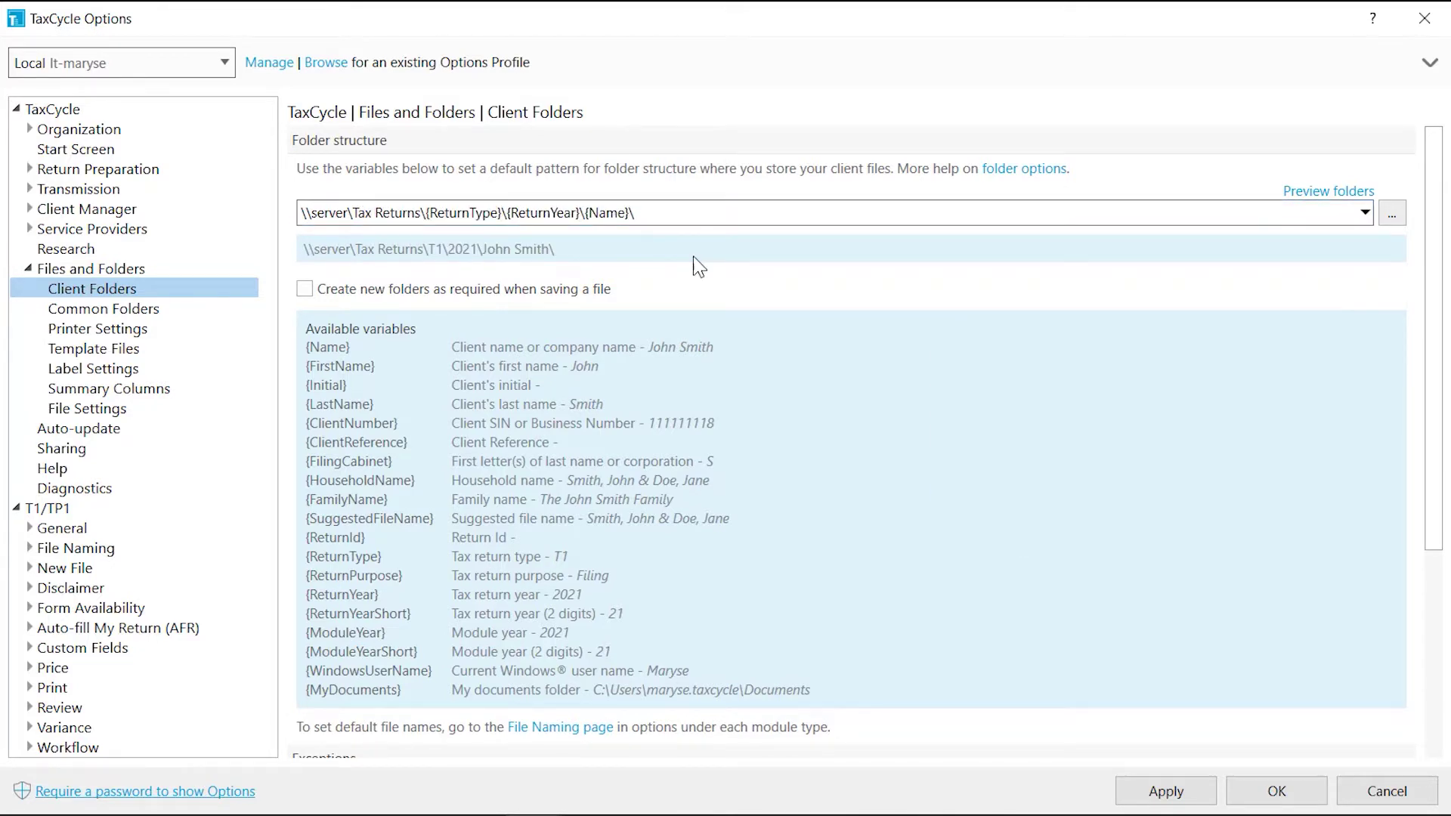
Step: Replace the folder template with c:\Users\{WindowsUserName}\OneDrive\Tax Returns\{ReturnType}\{ReturnYear}\{Name}\
drag(670, 212, 288, 214)
text(c:\Users\)
text({WindowsUserName)
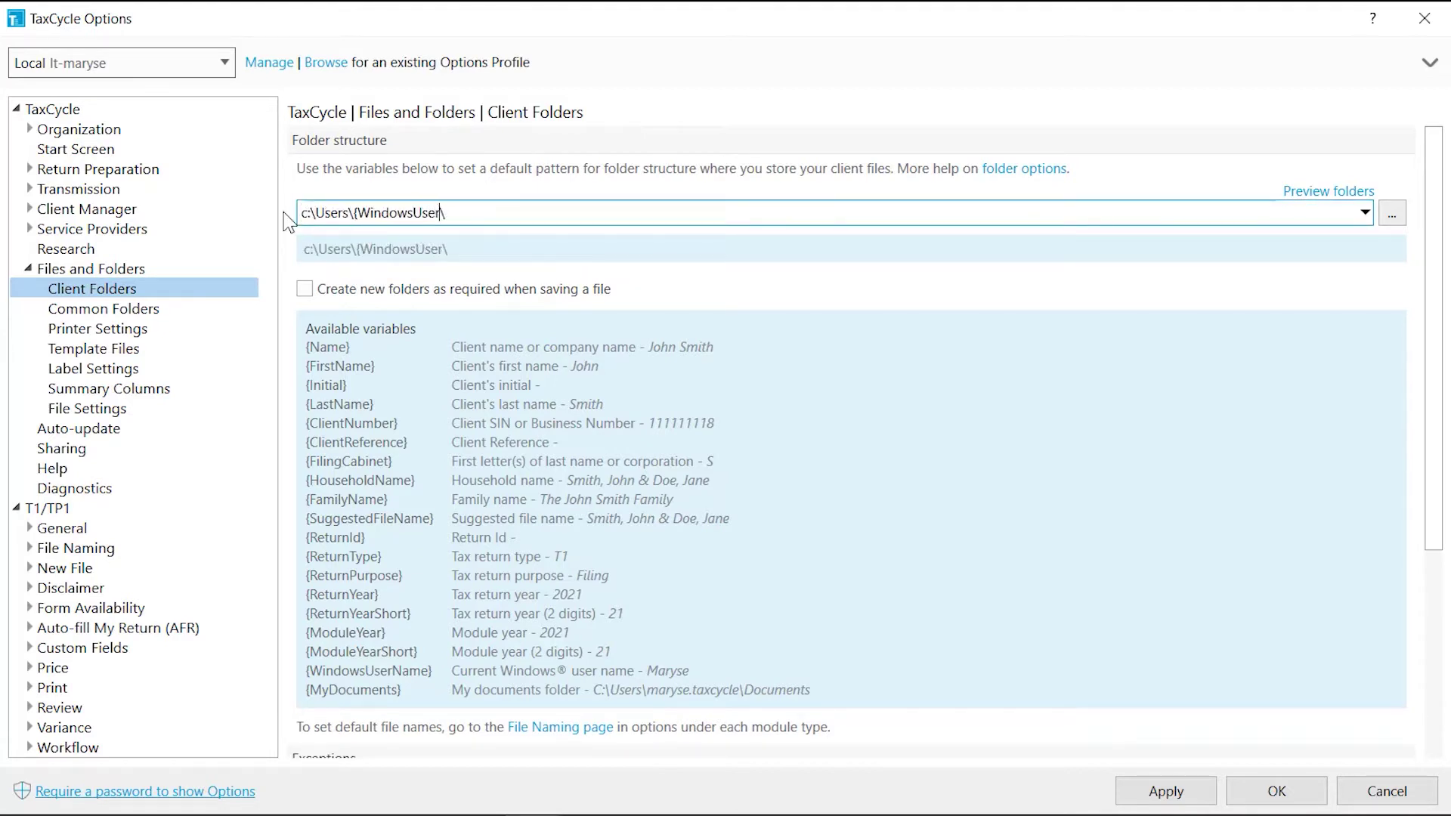
text(}\OneDrive\Tax R)
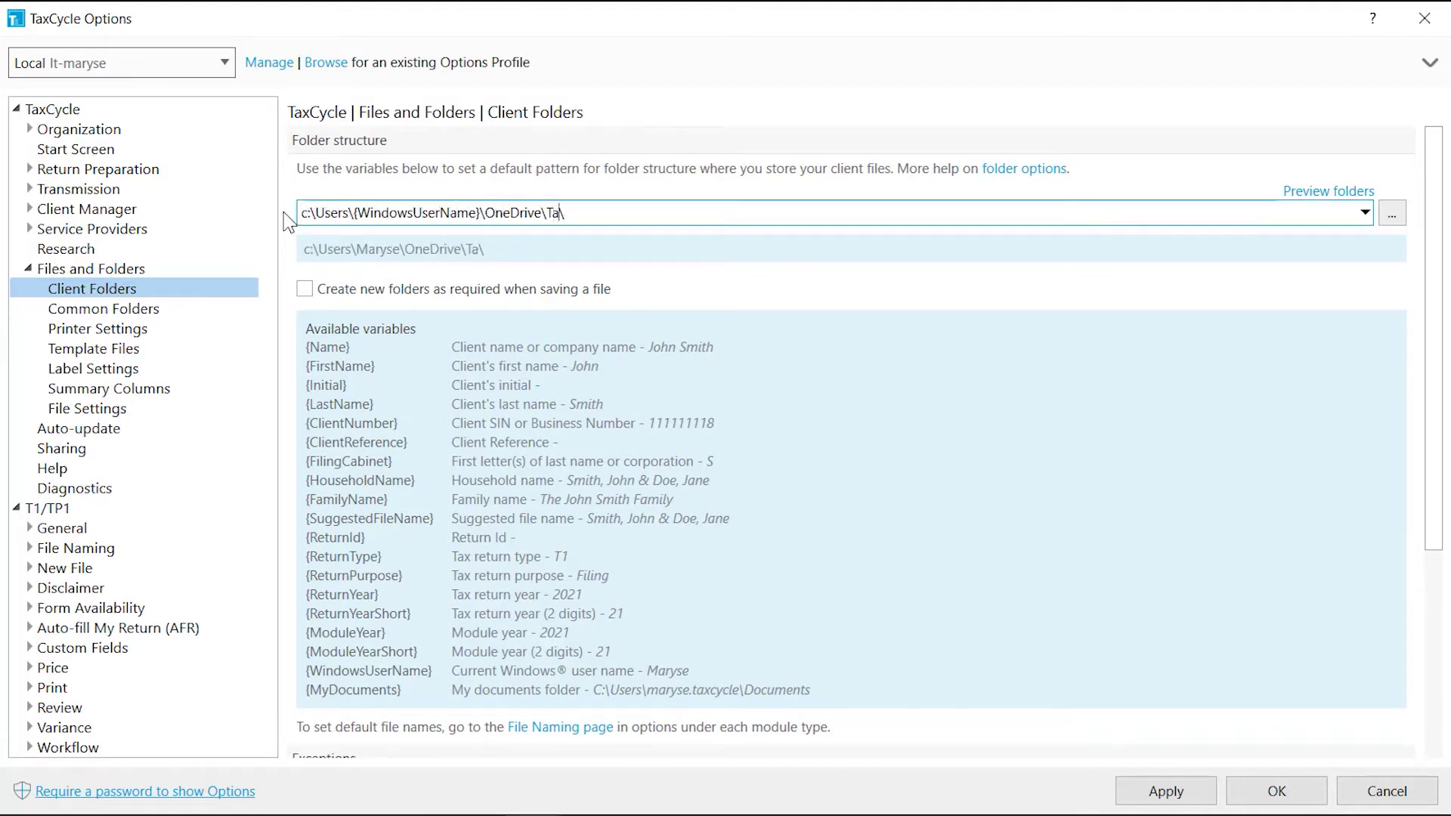
text(eturns\)
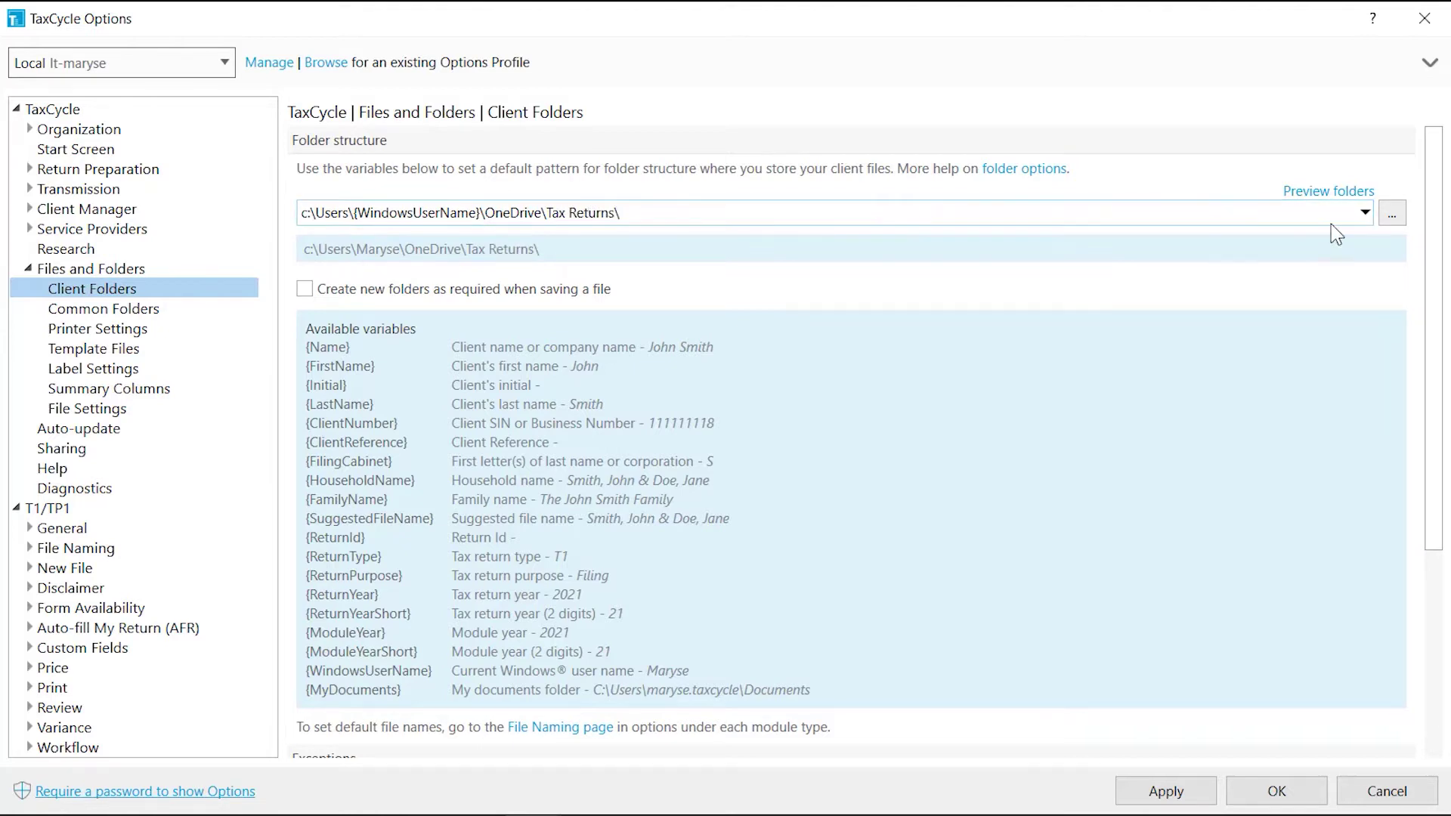
click(1364, 213)
click(1109, 485)
click(1096, 530)
click(982, 238)
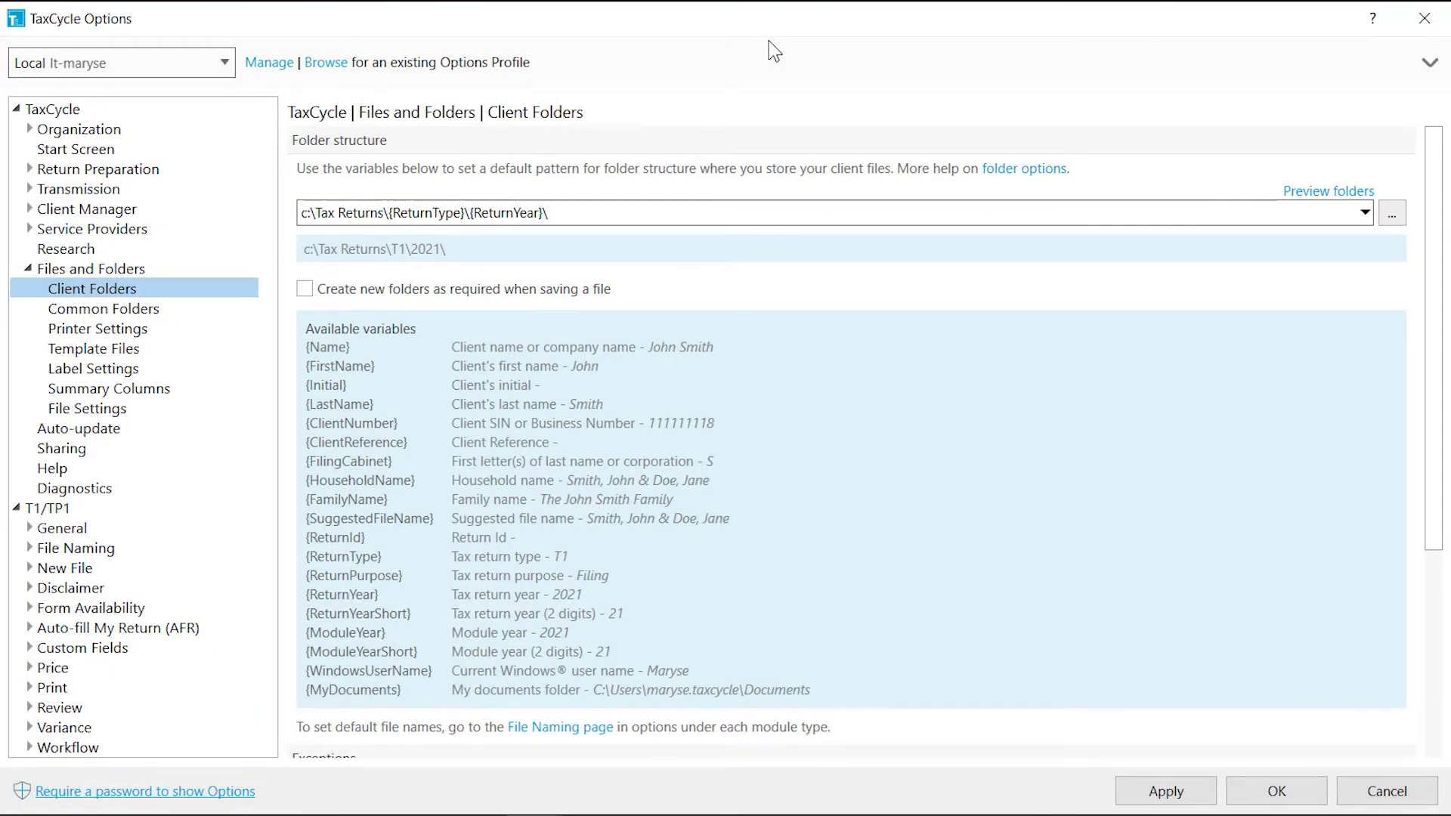
Step: Turn on 'Create new folders as required' and preview the resulting client folders
click(310, 290)
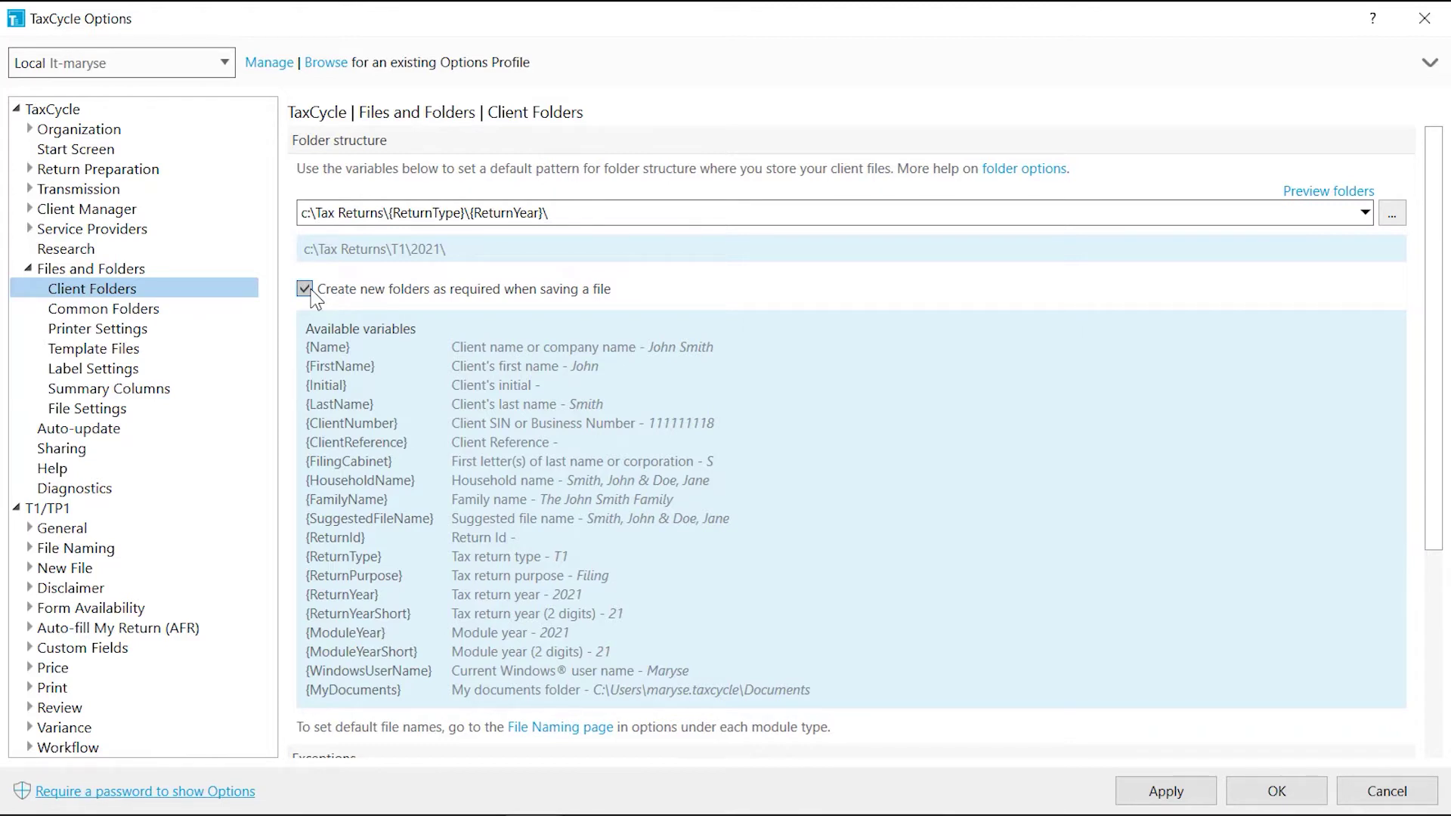
click(1287, 192)
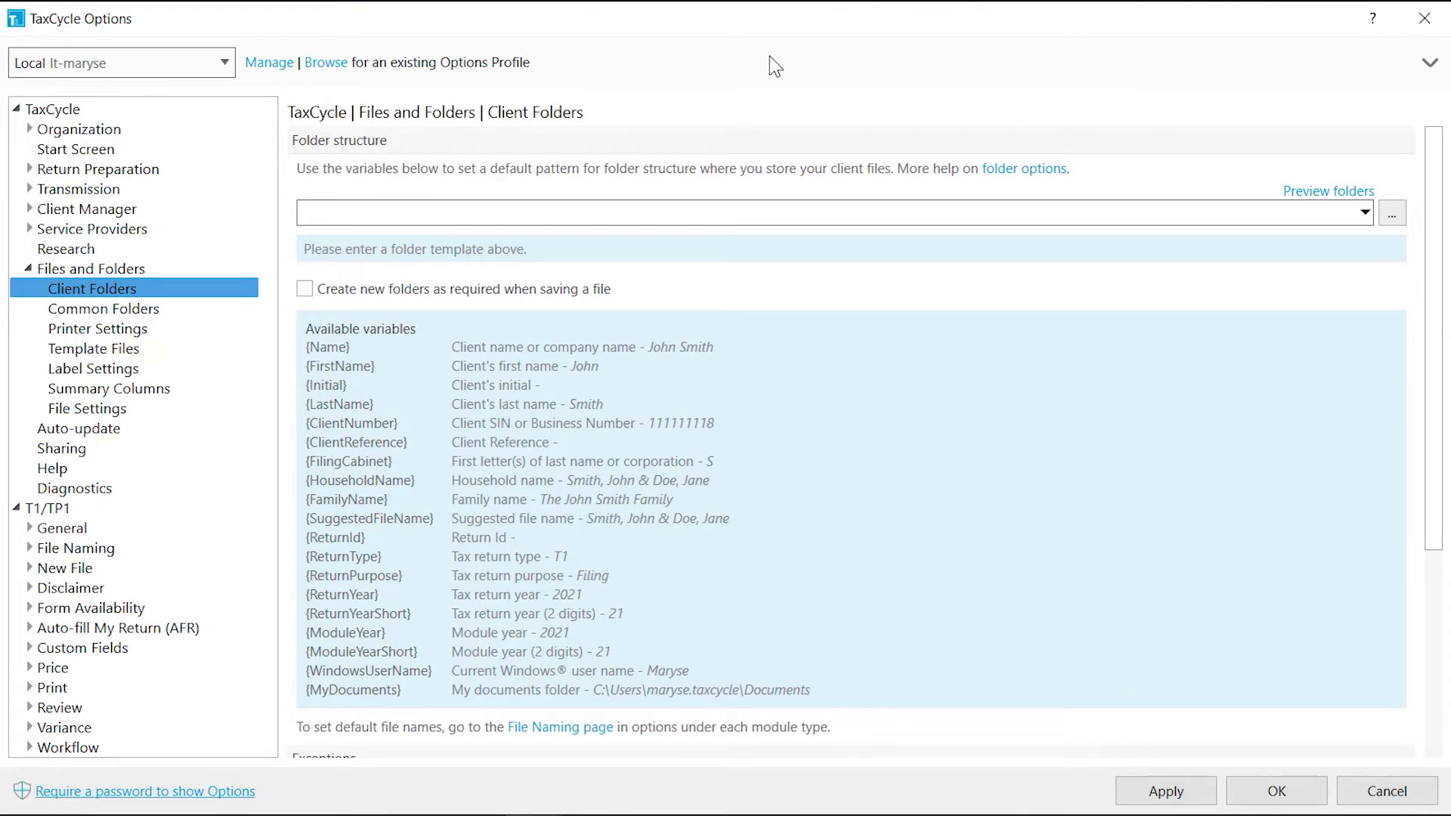
Step: Add a 2021 T1/TP1 folder exception using c:\Tax Returns\{ReturnType}\{ReturnYear}\
drag(1435, 324, 1435, 532)
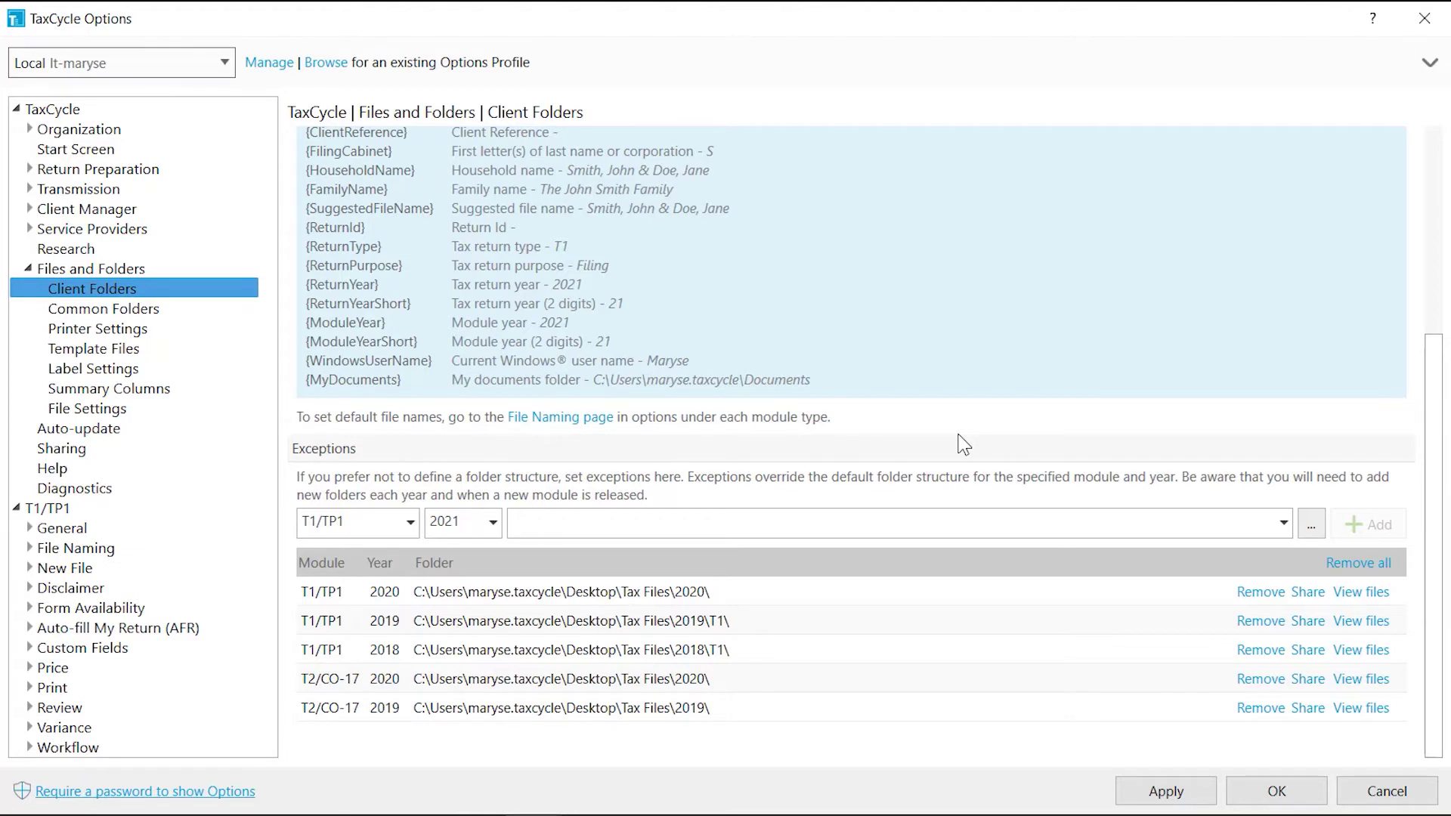
click(535, 529)
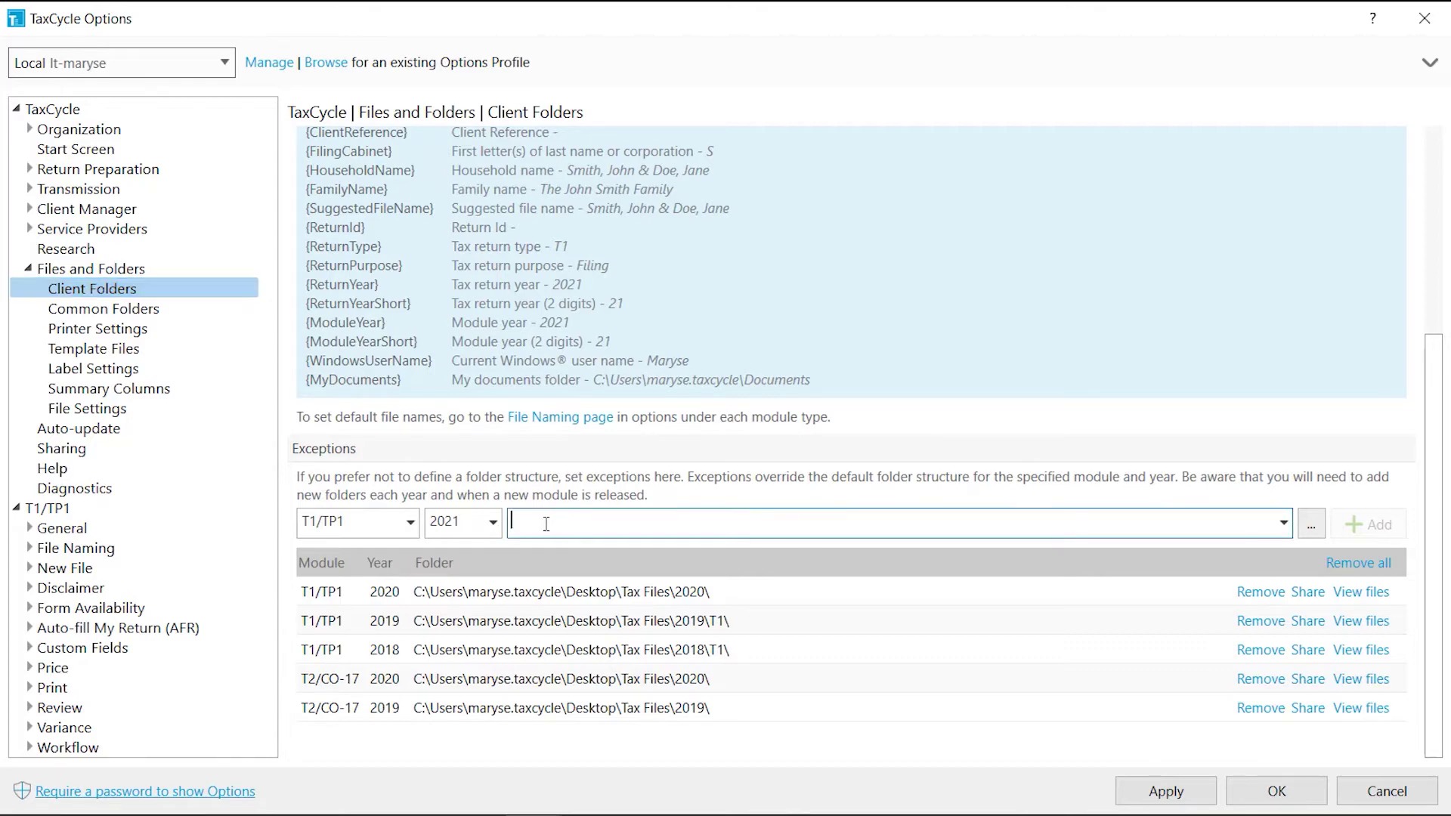
text(c:\Tax Returns\{ReturnType}\{ReturnYear}\)
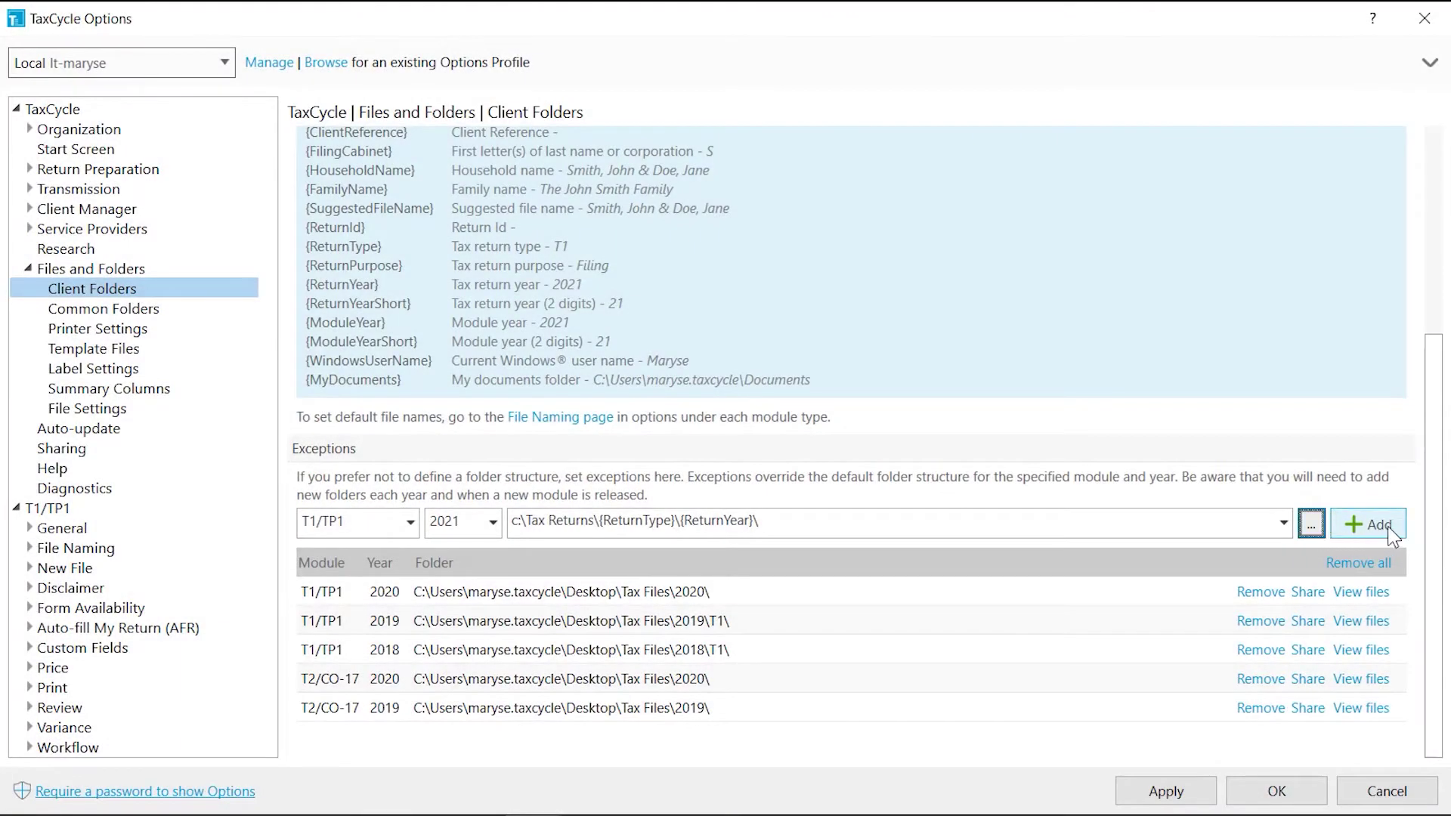
click(1388, 526)
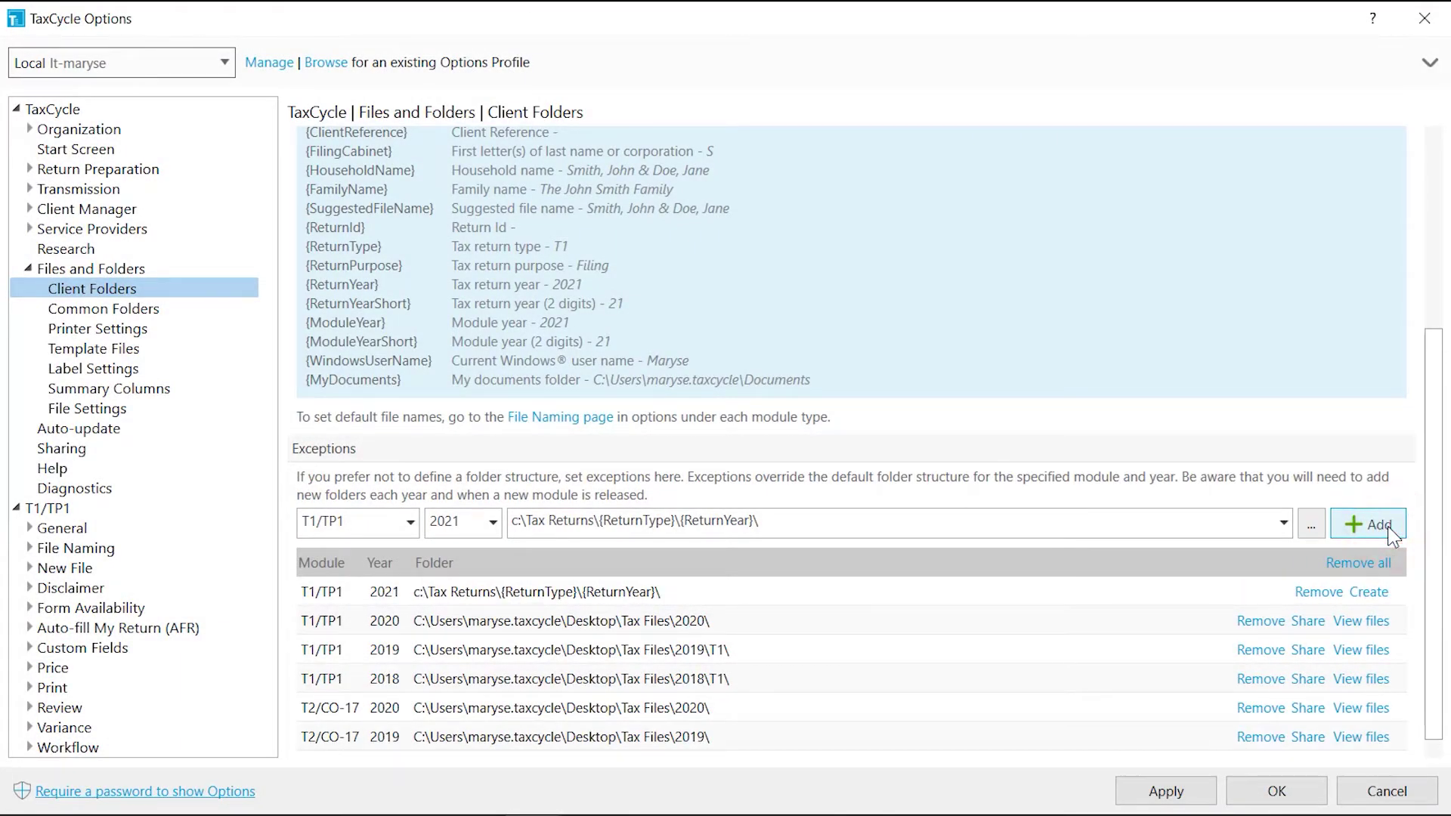
Step: Sort the exceptions by folder and year, then remove all of them
click(430, 563)
click(384, 565)
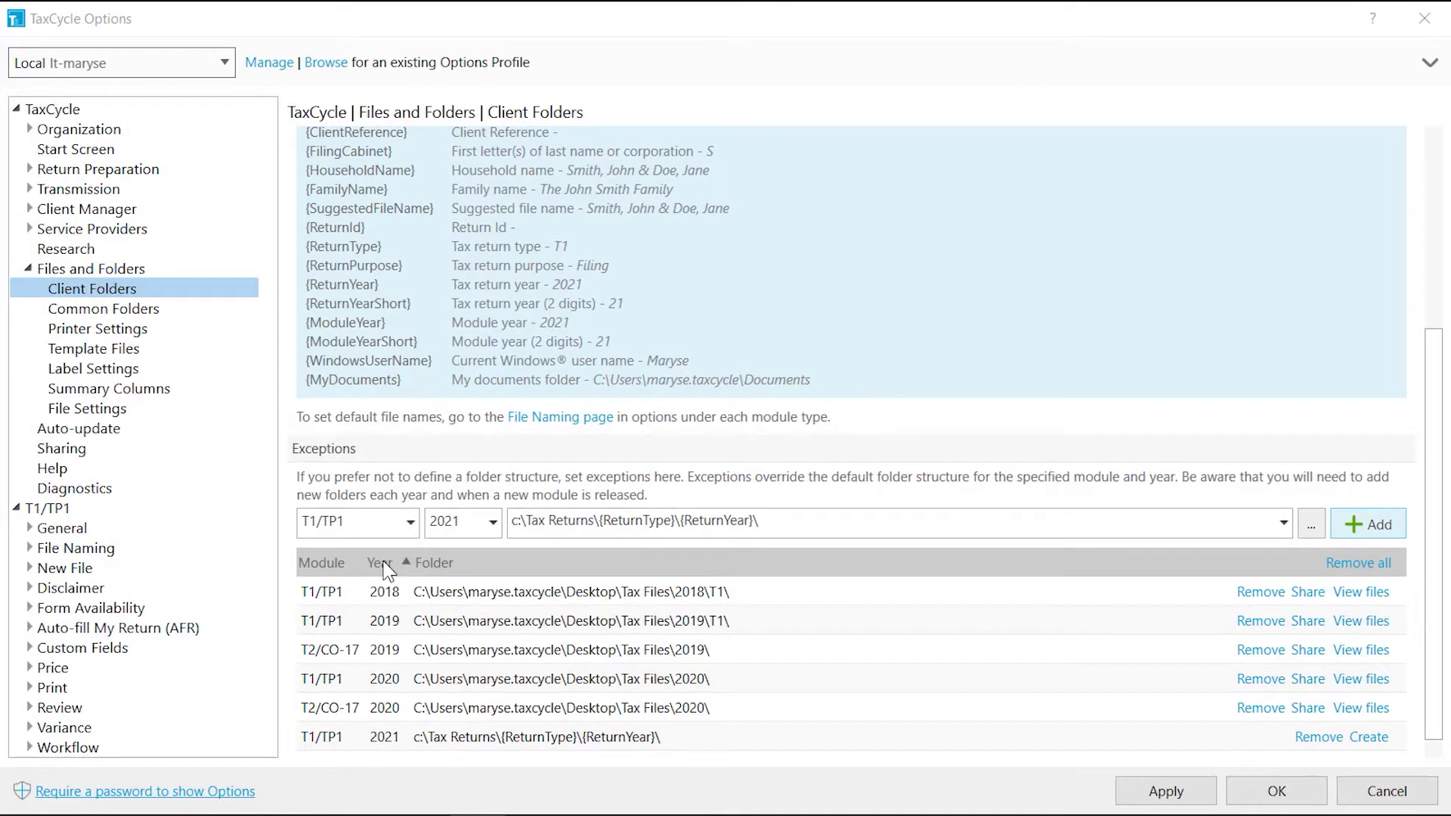
click(1356, 574)
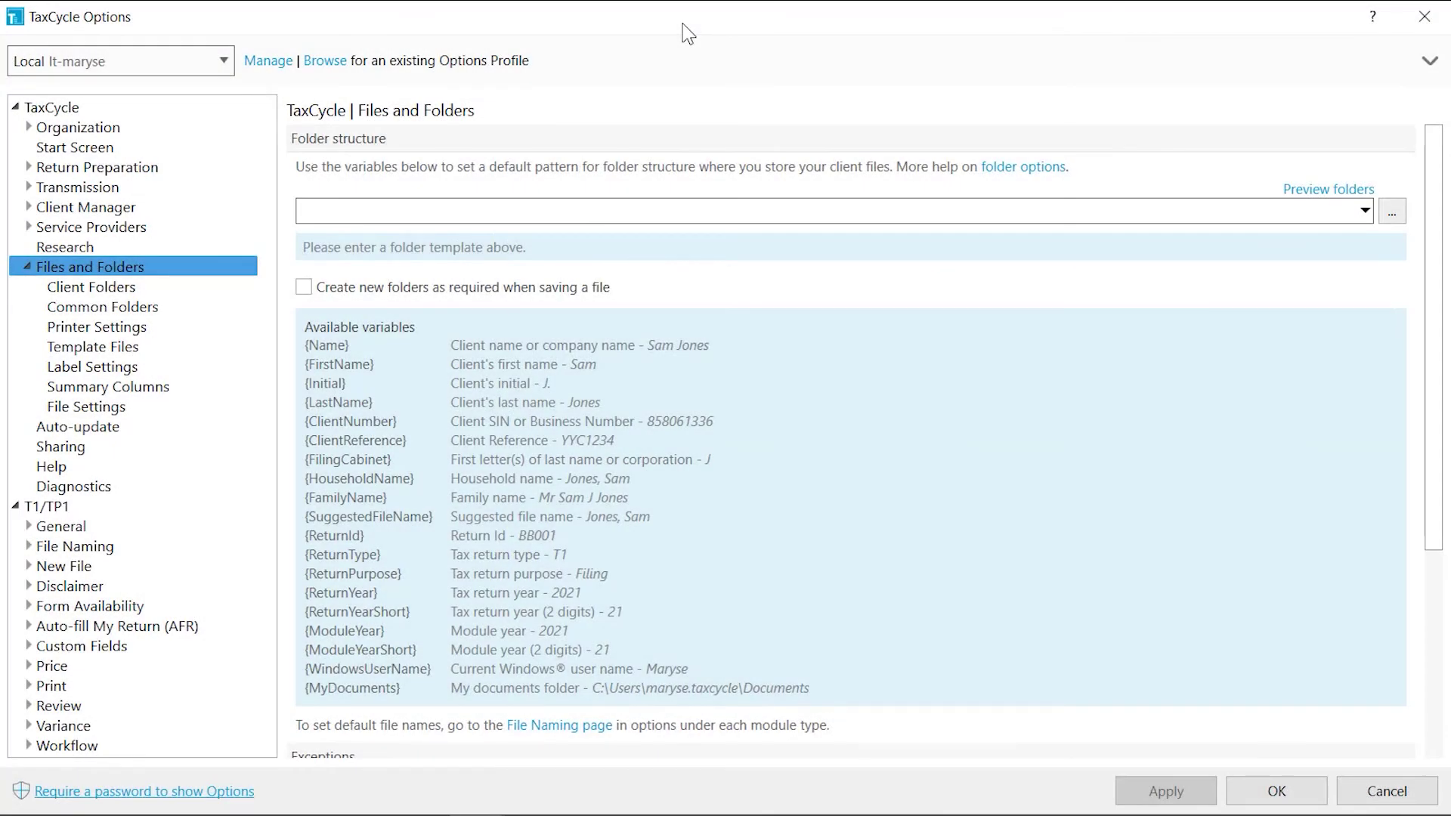
click(206, 303)
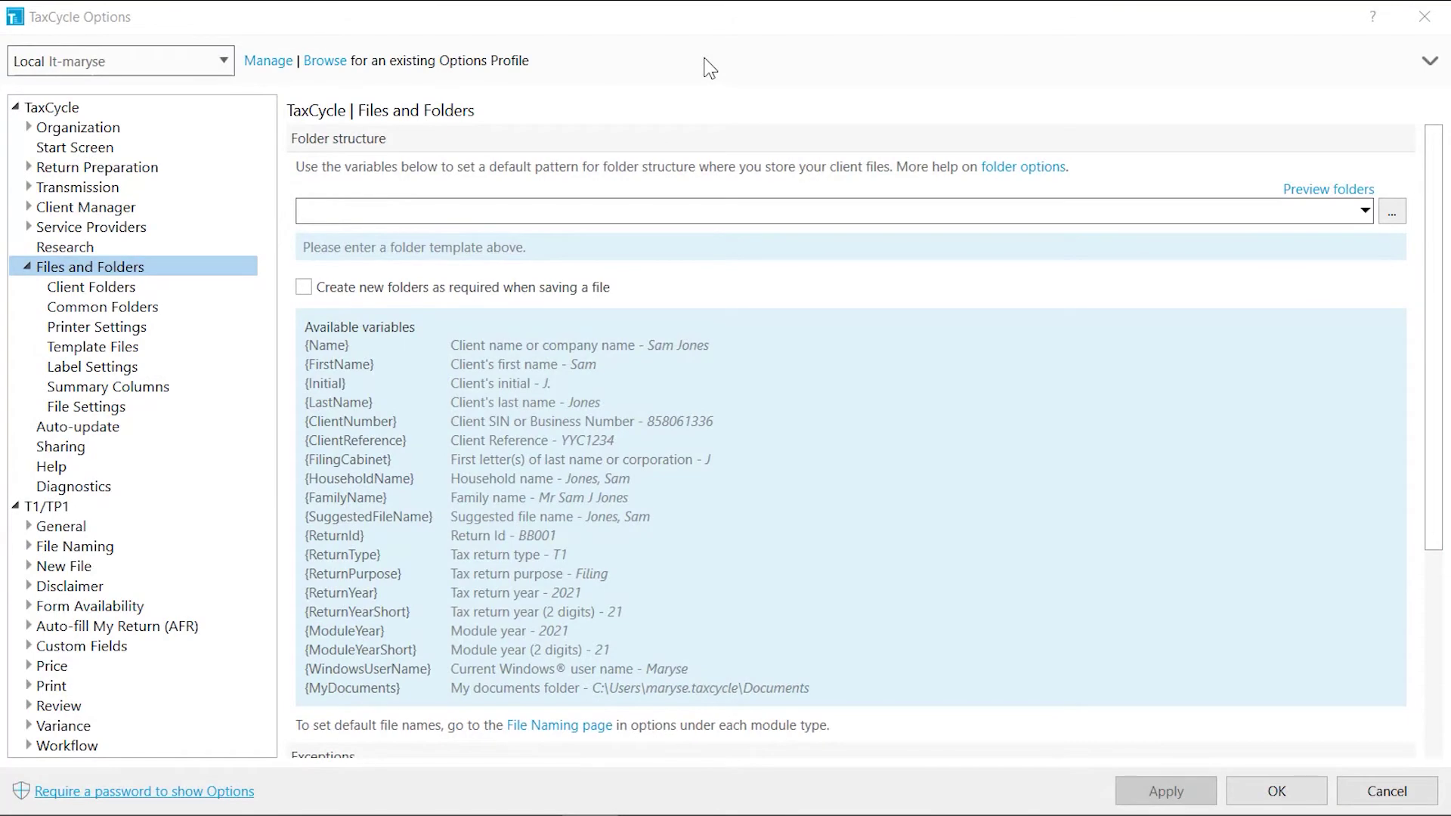
click(225, 329)
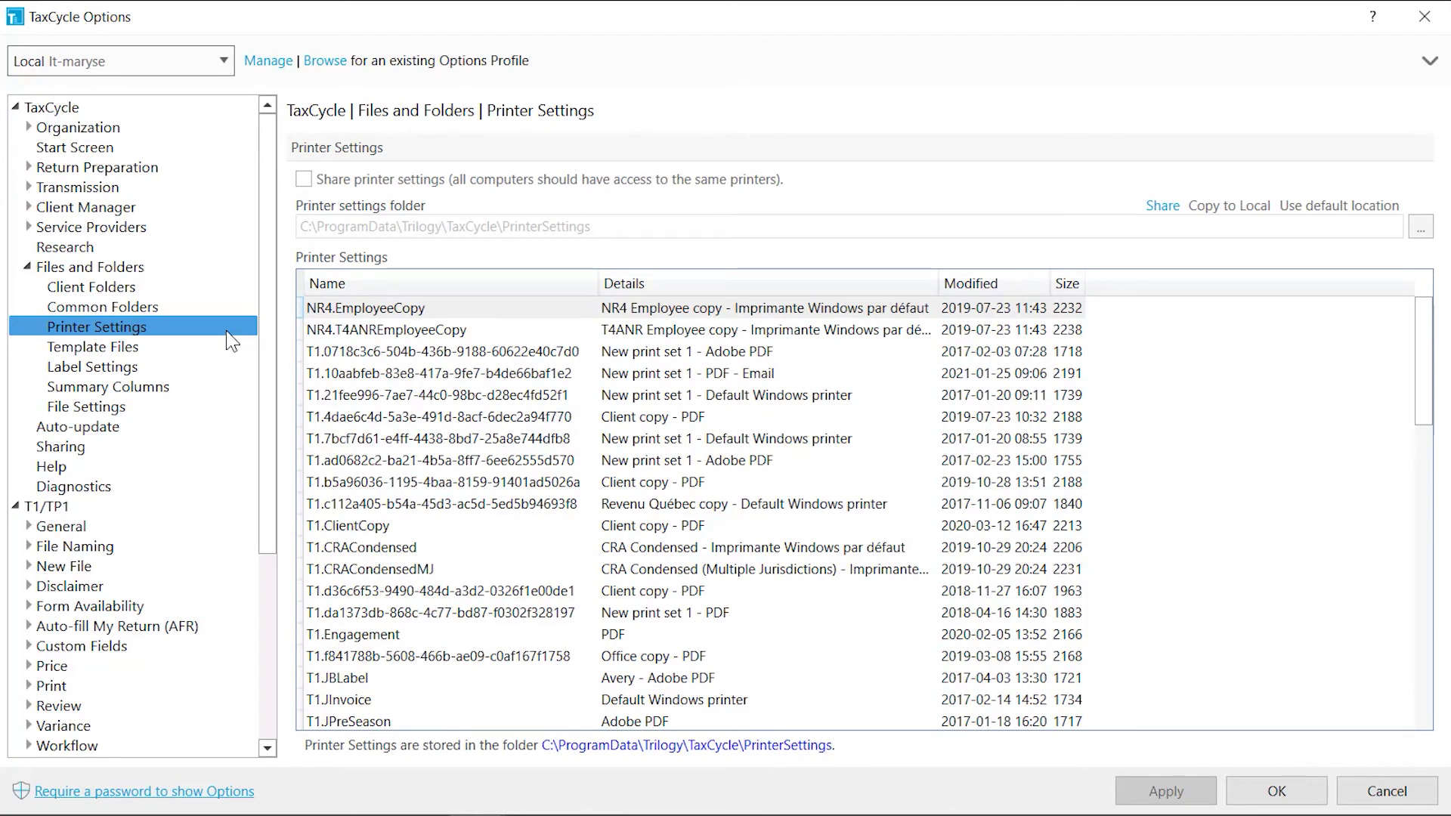
click(302, 180)
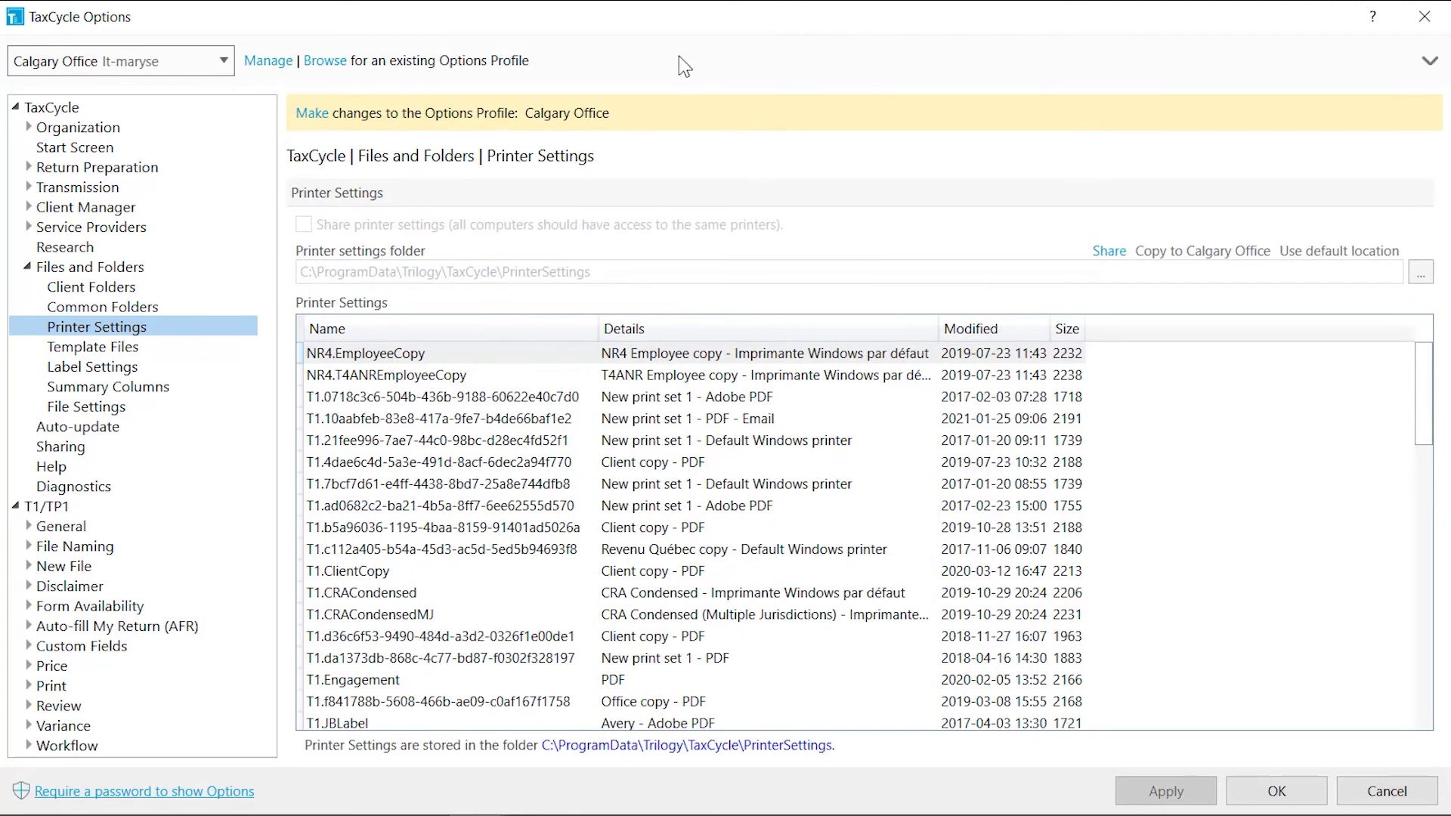
click(312, 114)
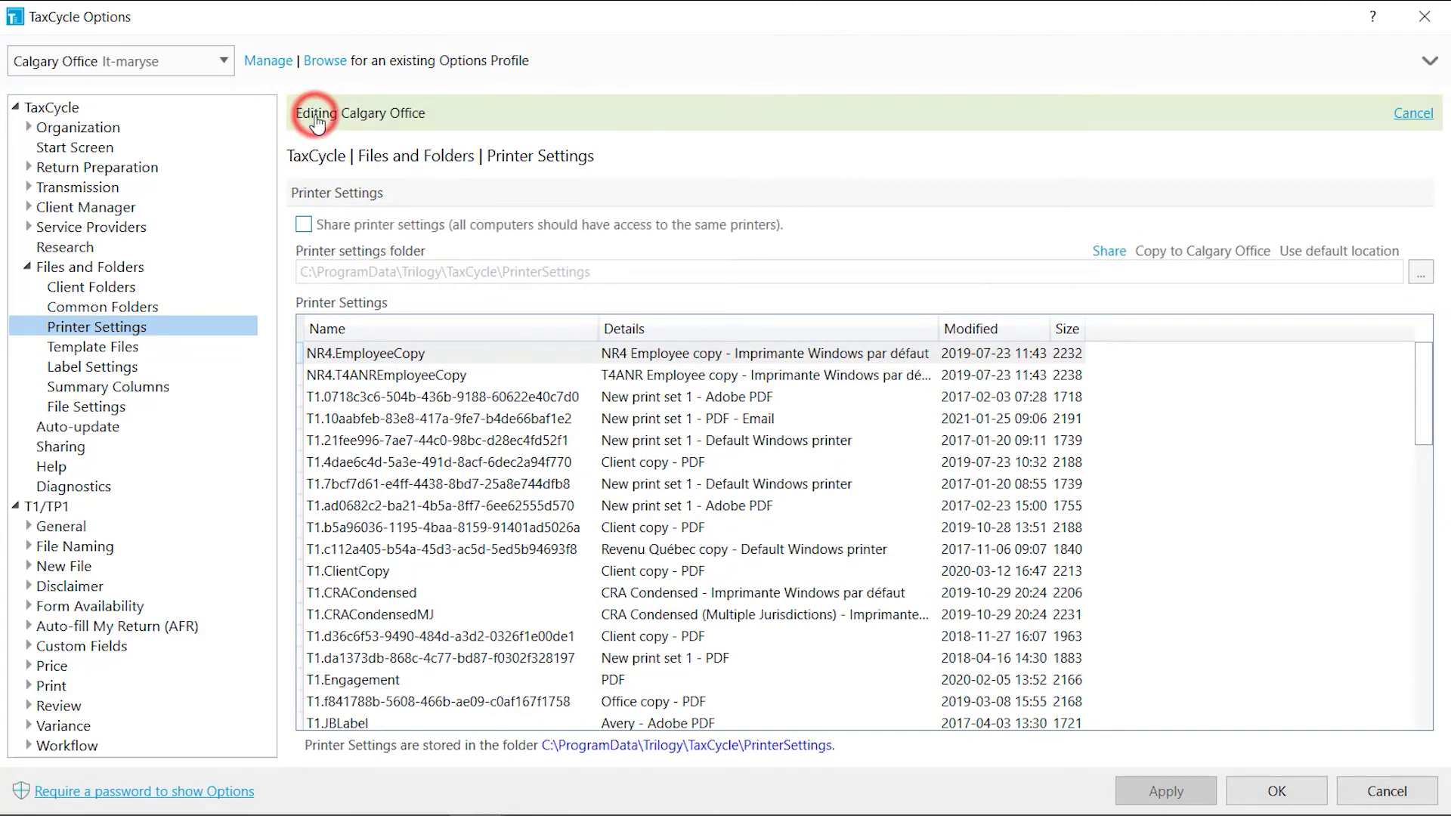
click(303, 225)
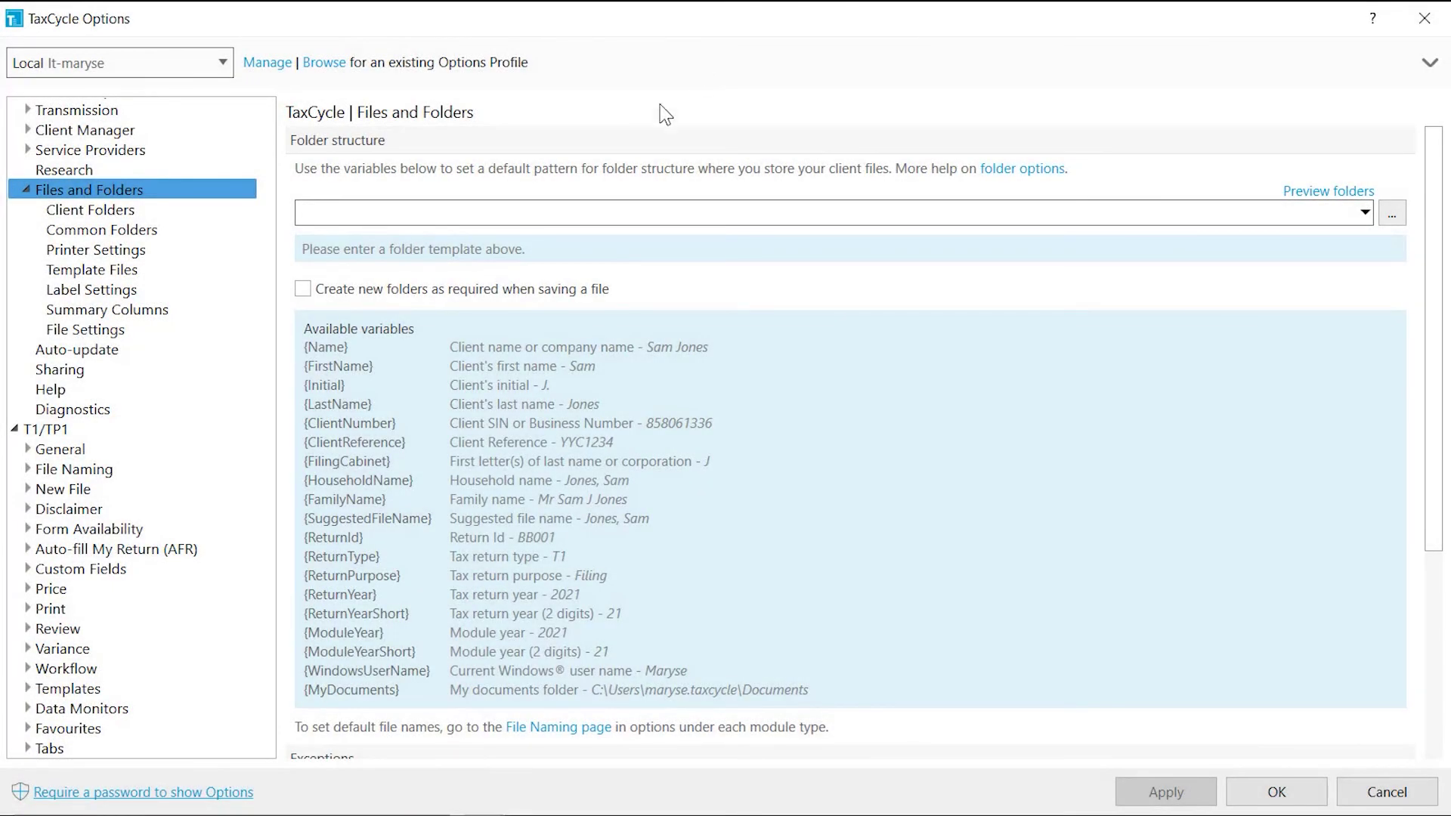
Step: In File Settings, allow passwords on TaxCycle files
click(207, 332)
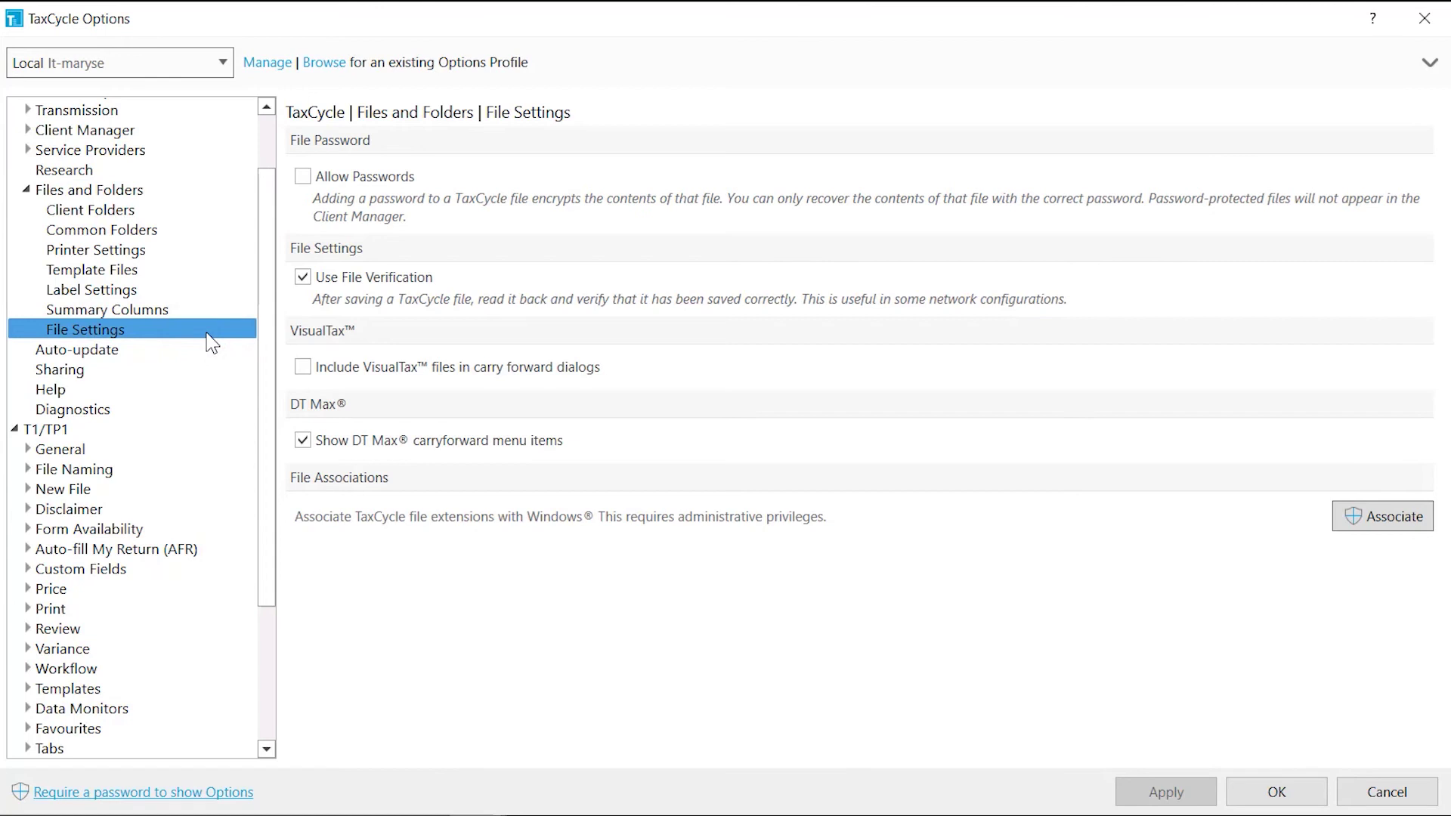
click(302, 177)
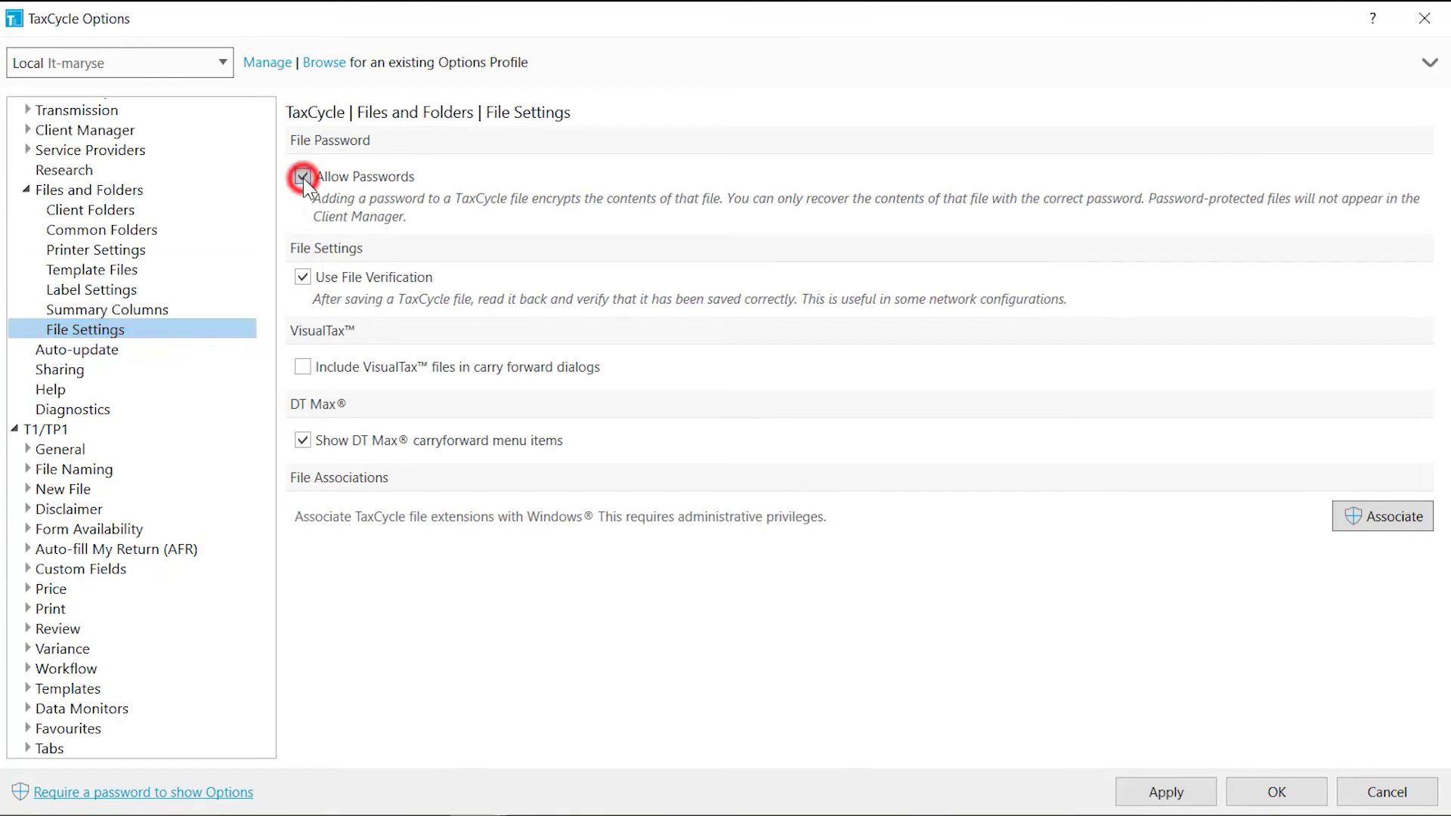